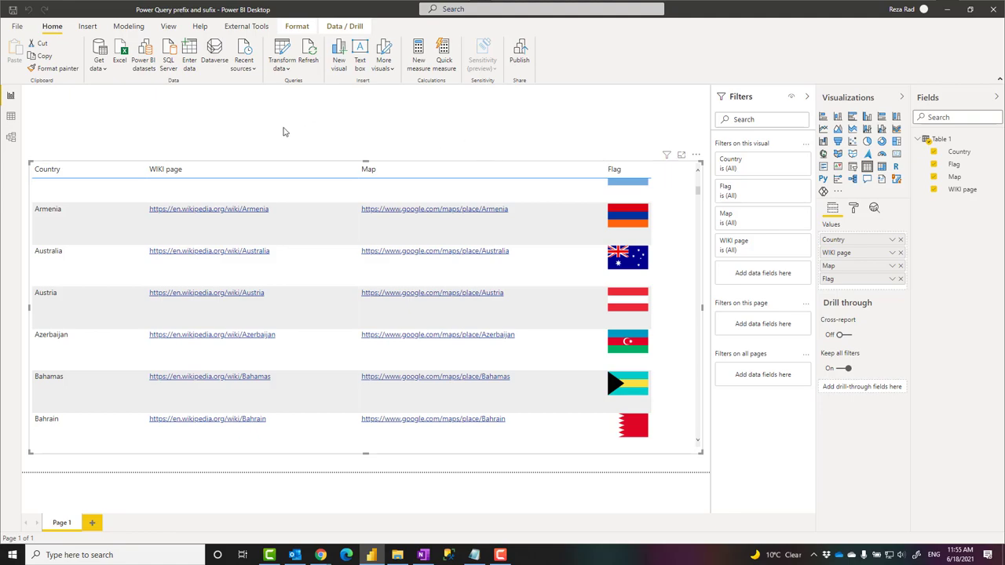
# Step: Open Transform data and preview the Removed Other Columns step, where only Country remains
pyautogui.click(285, 52)
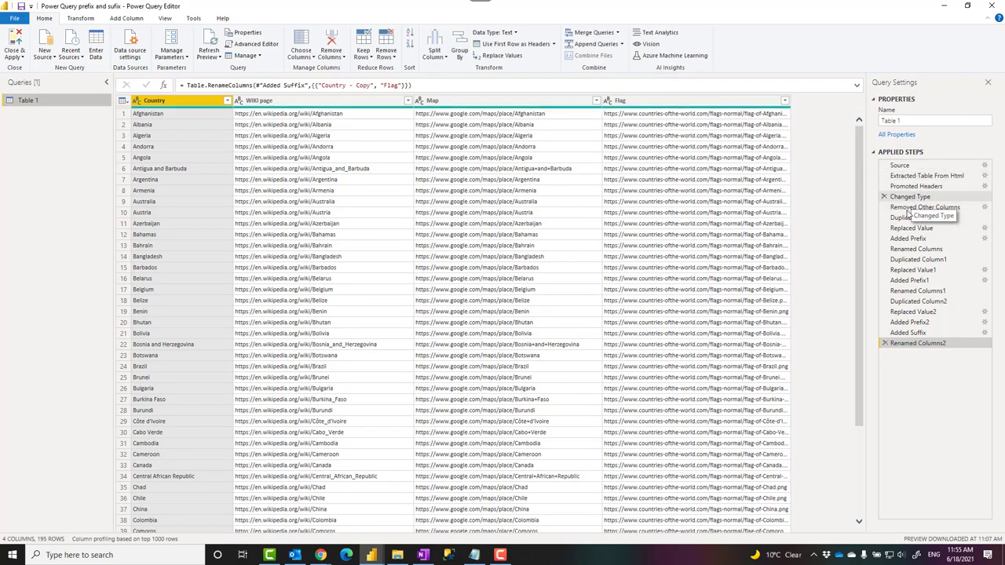
pyautogui.click(922, 207)
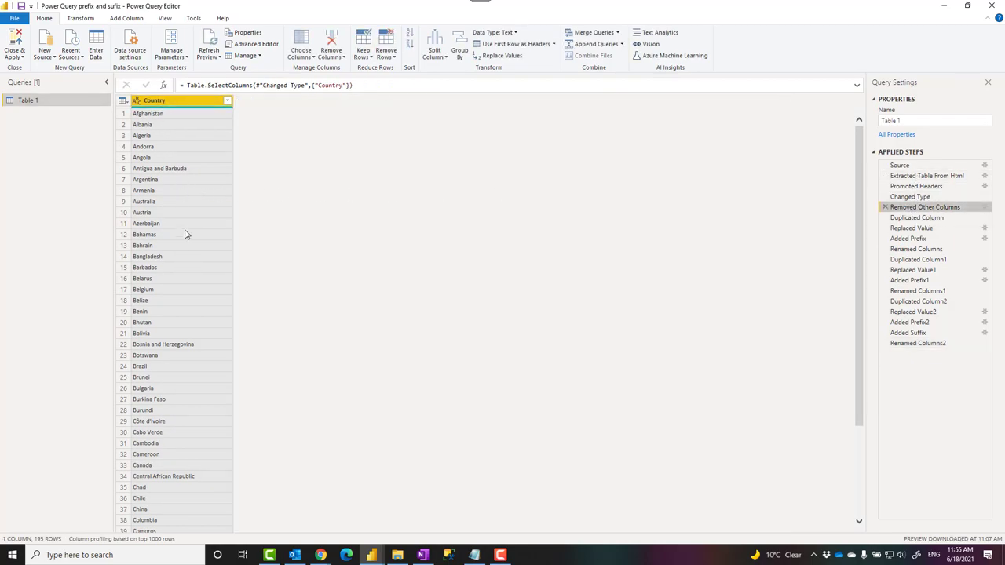
pyautogui.moveTo(322, 556)
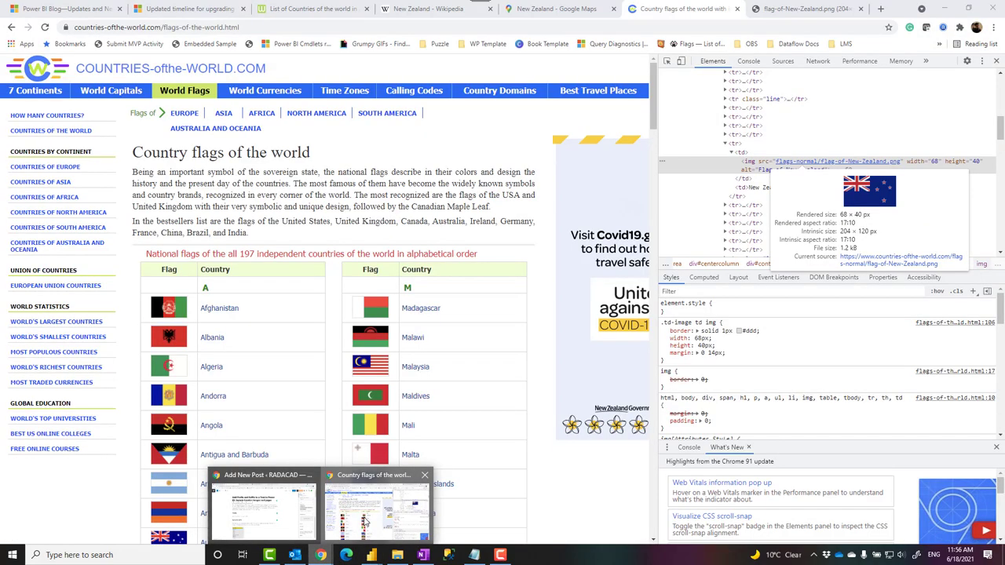
# Step: Scan the worldometer alphabetical country list, then view the New Zealand Wikipedia article's URL
pyautogui.click(377, 511)
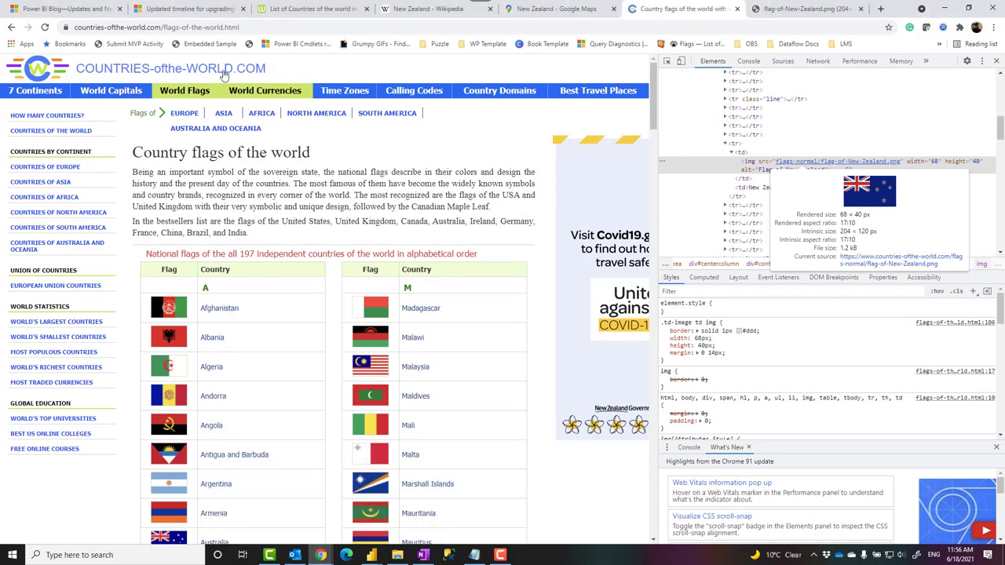
pyautogui.click(314, 9)
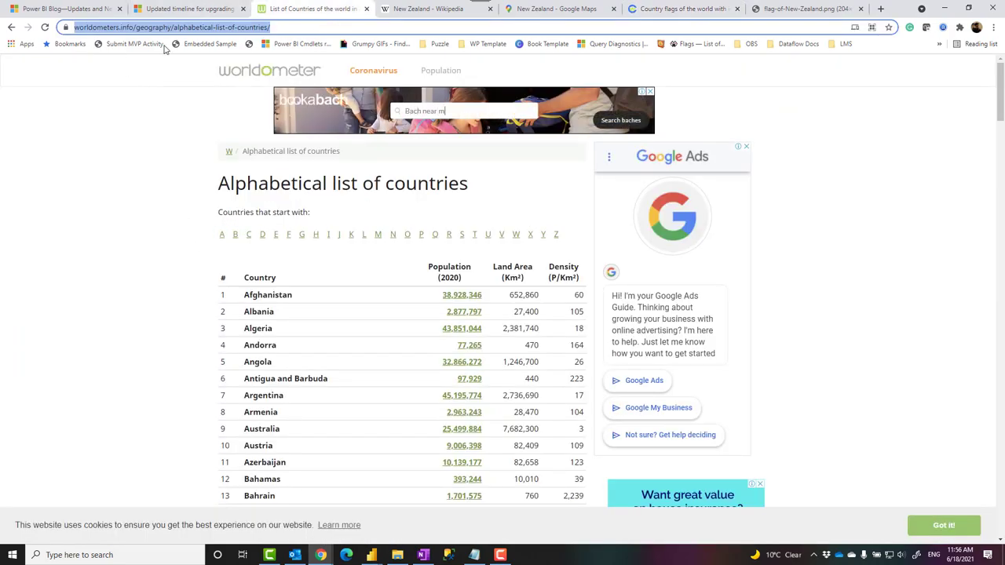
pyautogui.scroll(-7, 236, 337)
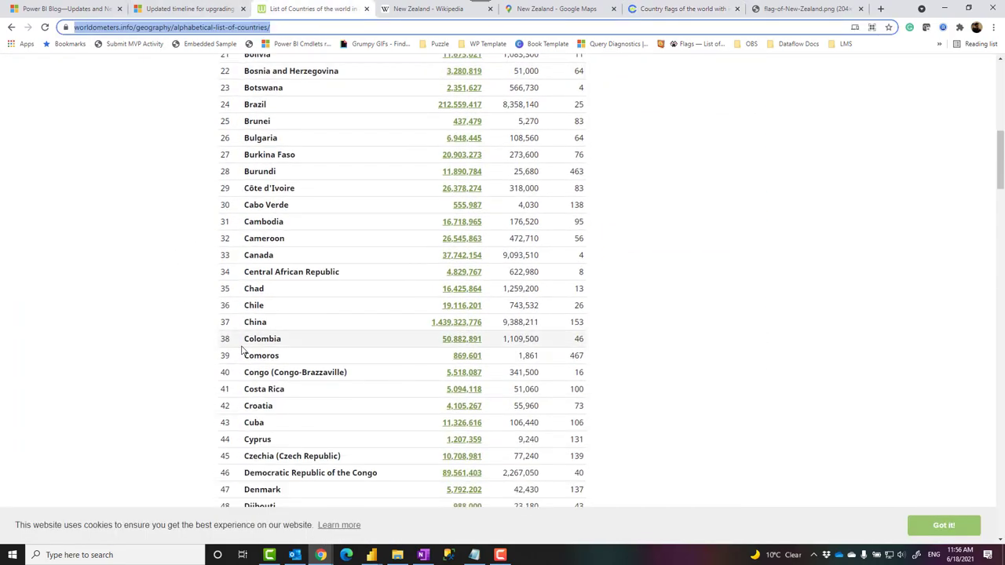
pyautogui.scroll(4, 243, 351)
pyautogui.scroll(3, 243, 351)
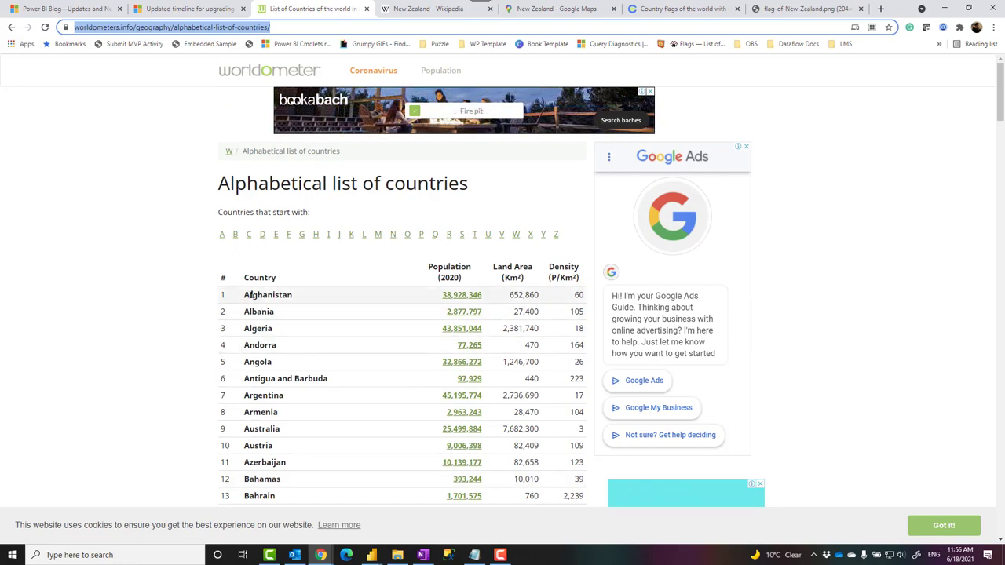
pyautogui.click(135, 284)
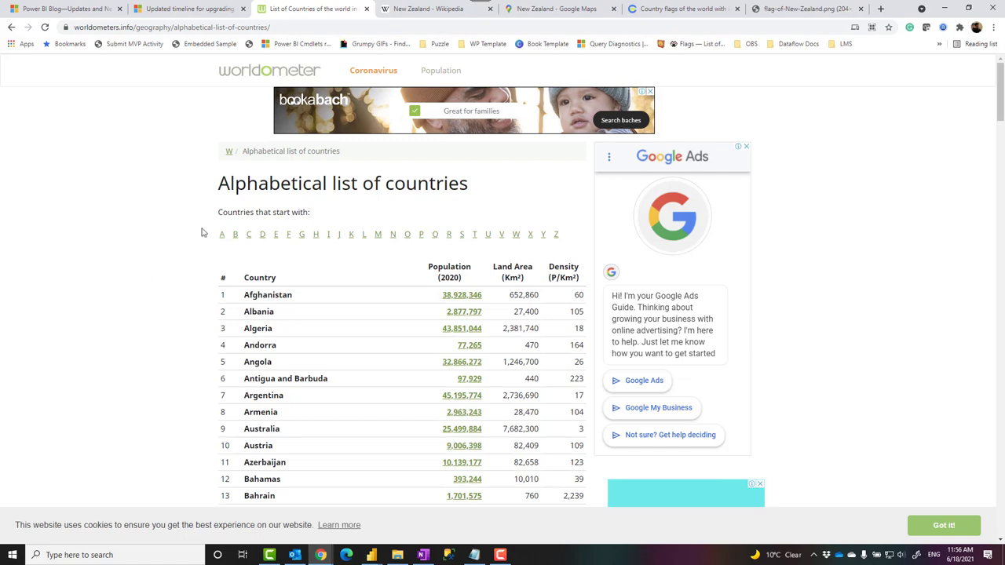
pyautogui.click(403, 9)
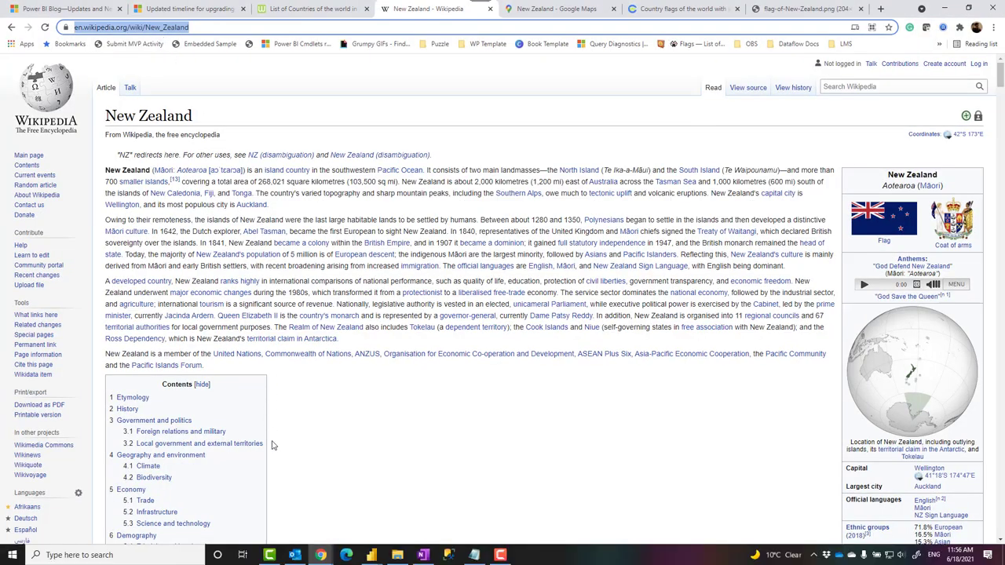
# Step: Back in Power Query Editor, preview the Duplicated Column step that created Country - Copy
pyautogui.moveTo(370, 558)
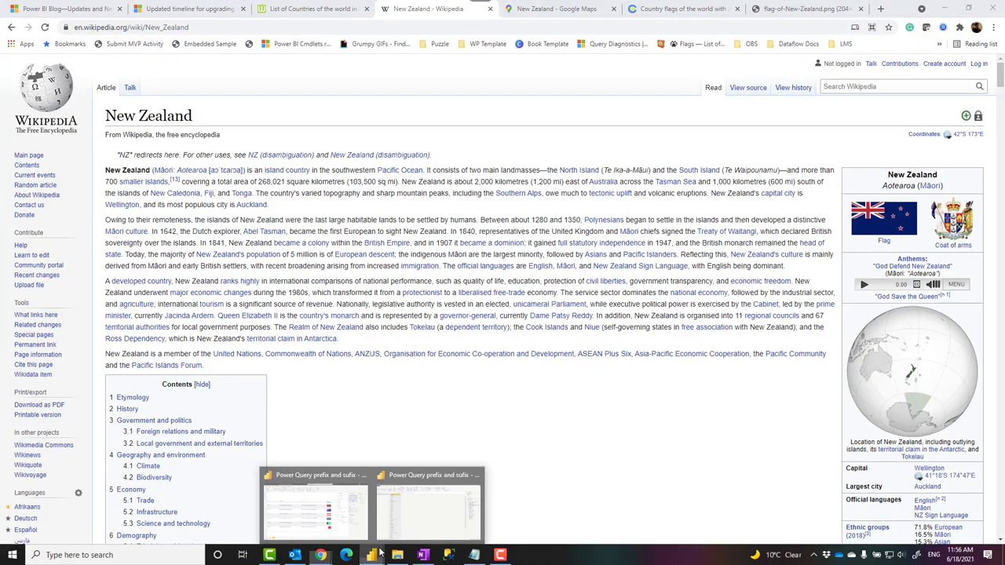
pyautogui.click(416, 519)
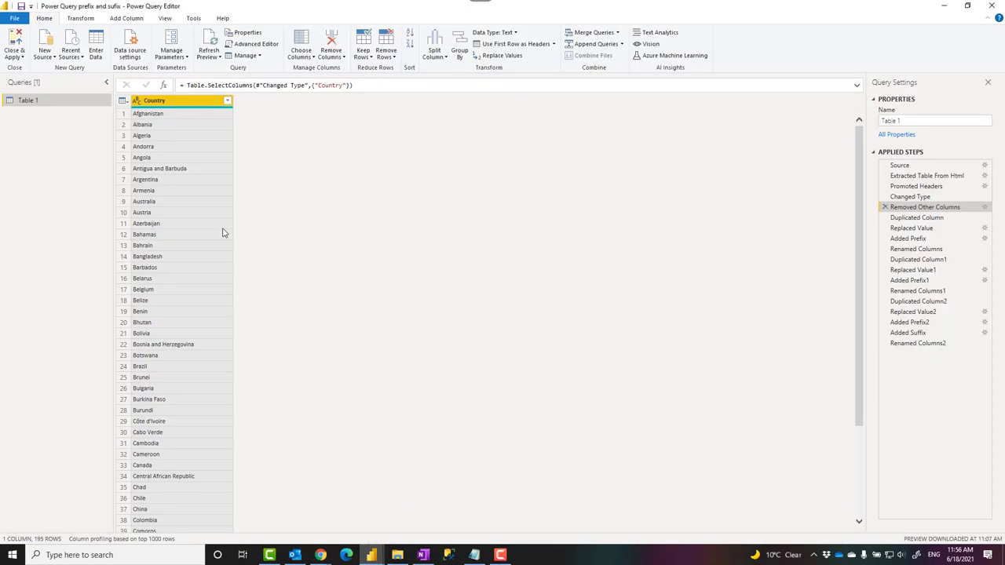
pyautogui.rightClick(178, 107)
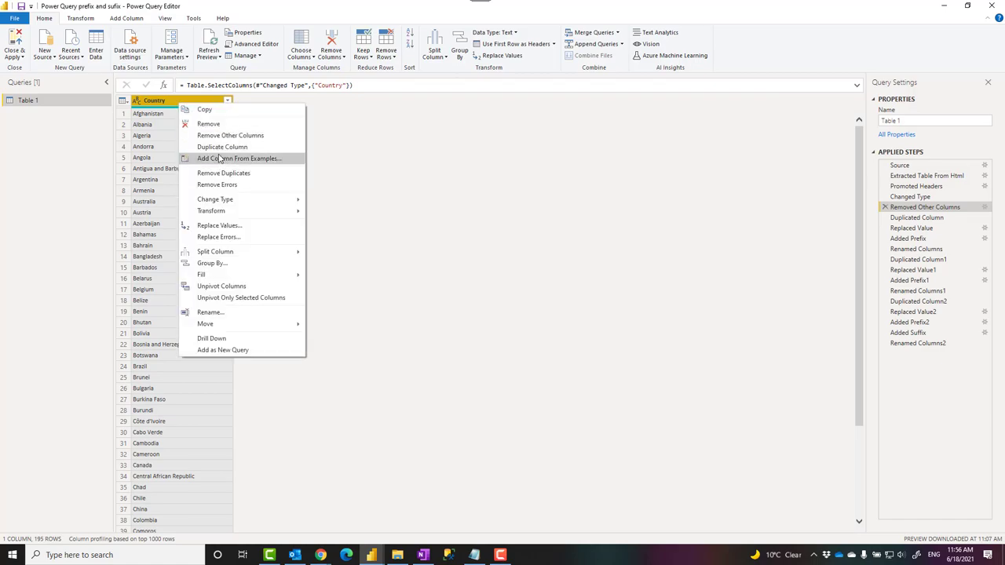
pyautogui.click(913, 218)
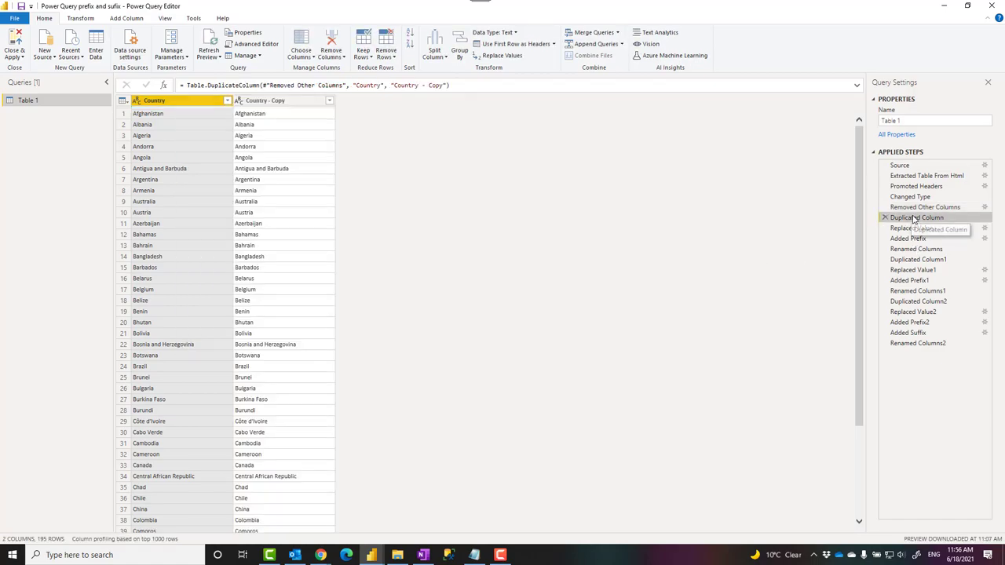
# Step: Preview the Replaced Value step that turns spaces into underscores in Country - Copy
pyautogui.rightClick(307, 106)
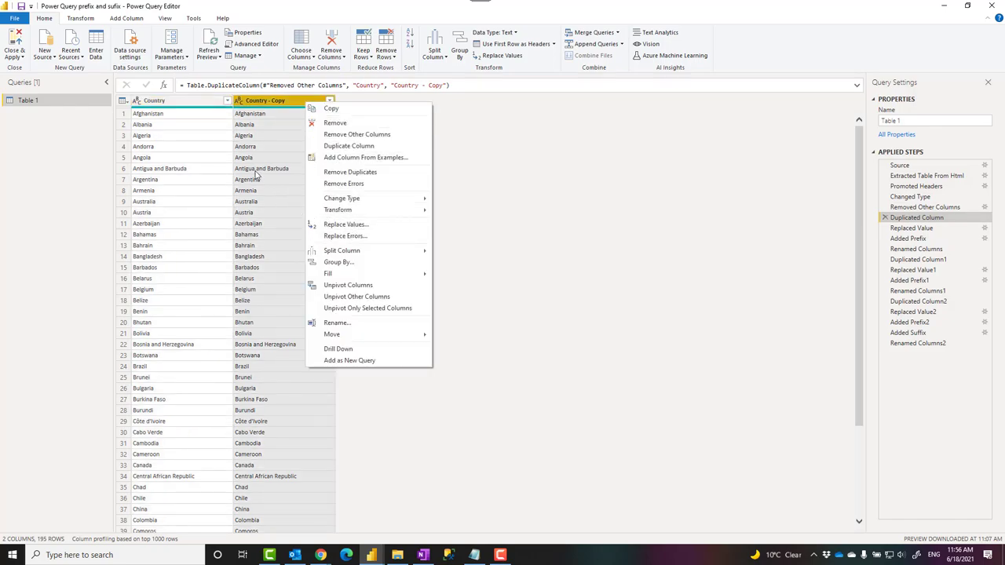
pyautogui.click(912, 229)
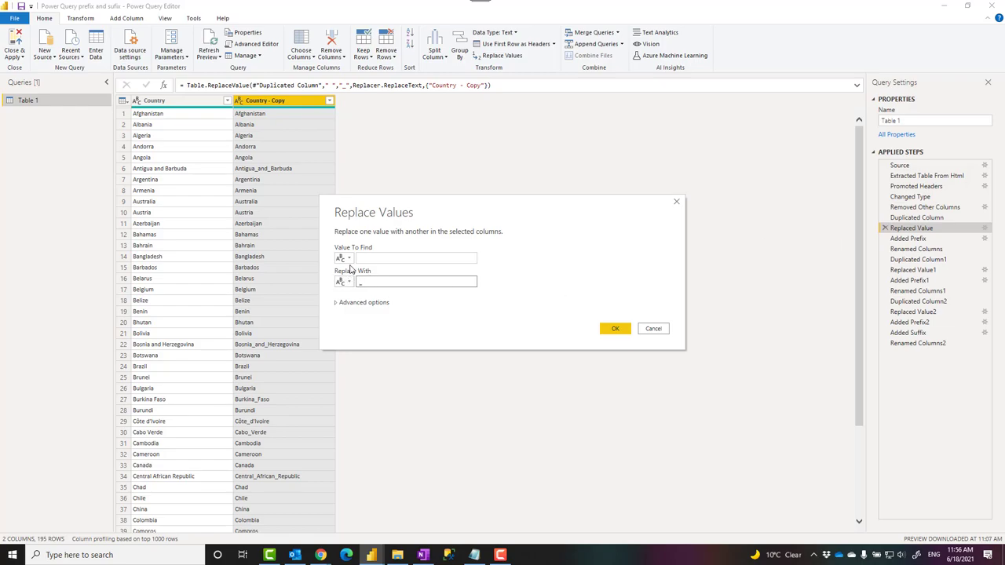
pyautogui.click(655, 329)
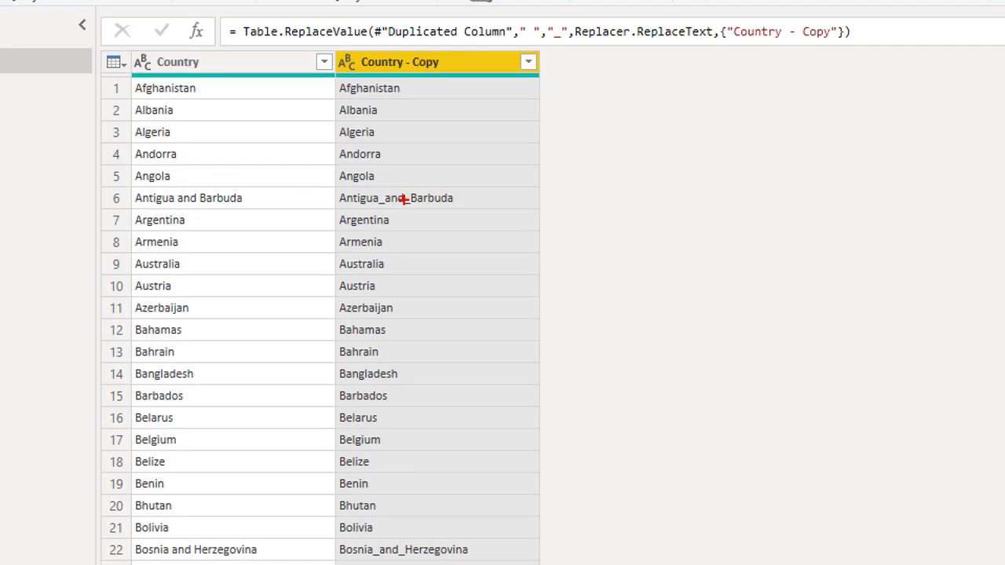
pyautogui.moveTo(328, 47)
pyautogui.mouseDown()
pyautogui.moveTo(333, 89)
pyautogui.moveTo(560, 460)
pyautogui.moveTo(553, 467)
pyautogui.mouseUp()
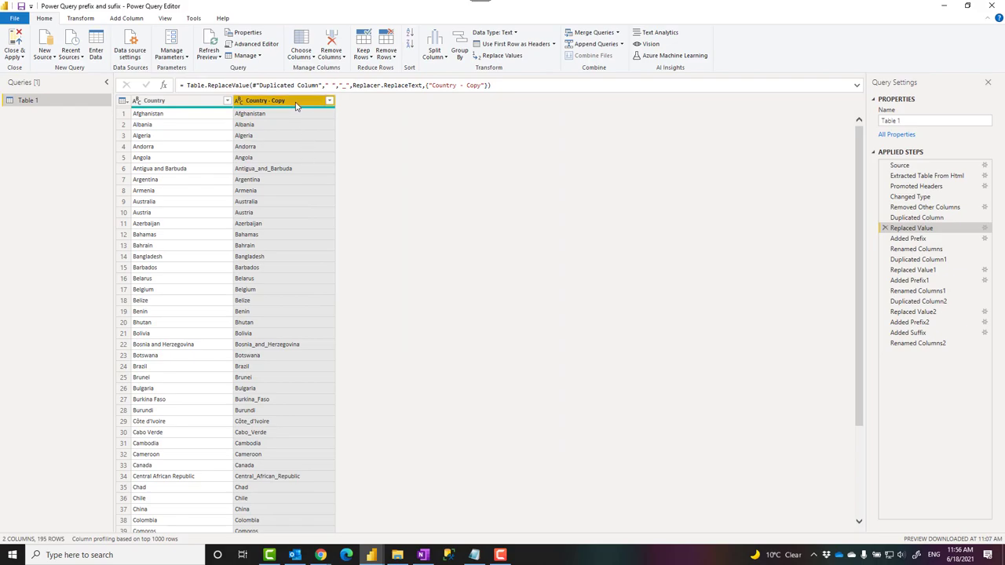
# Step: Browse the Format text options on the Transform and Add Column tabs without applying any
pyautogui.click(81, 19)
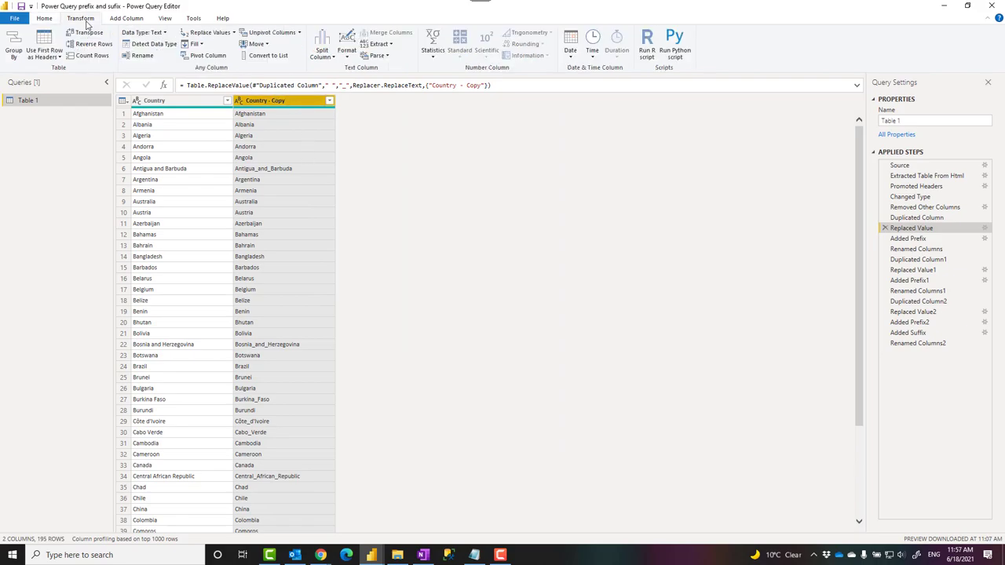
pyautogui.click(349, 58)
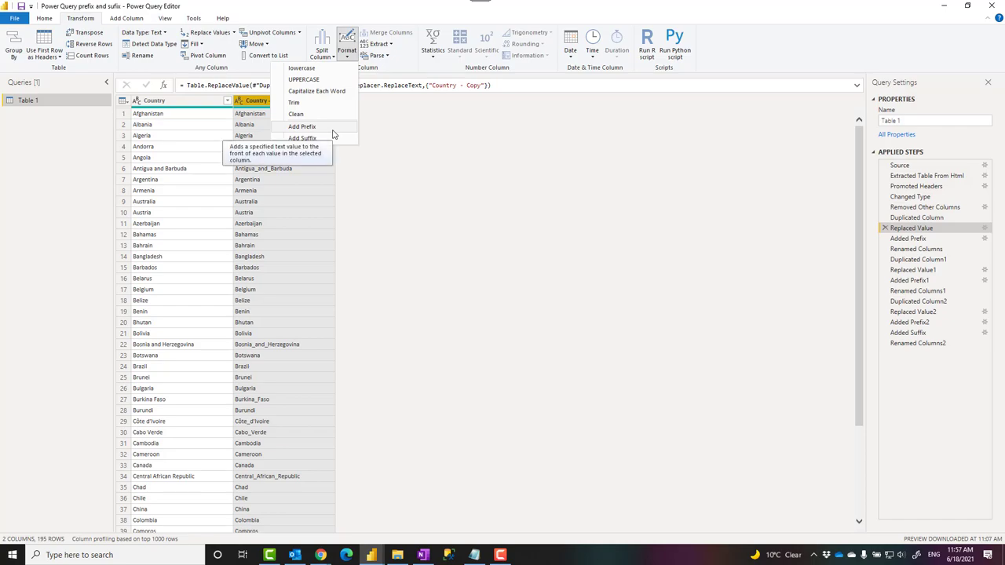
pyautogui.click(375, 163)
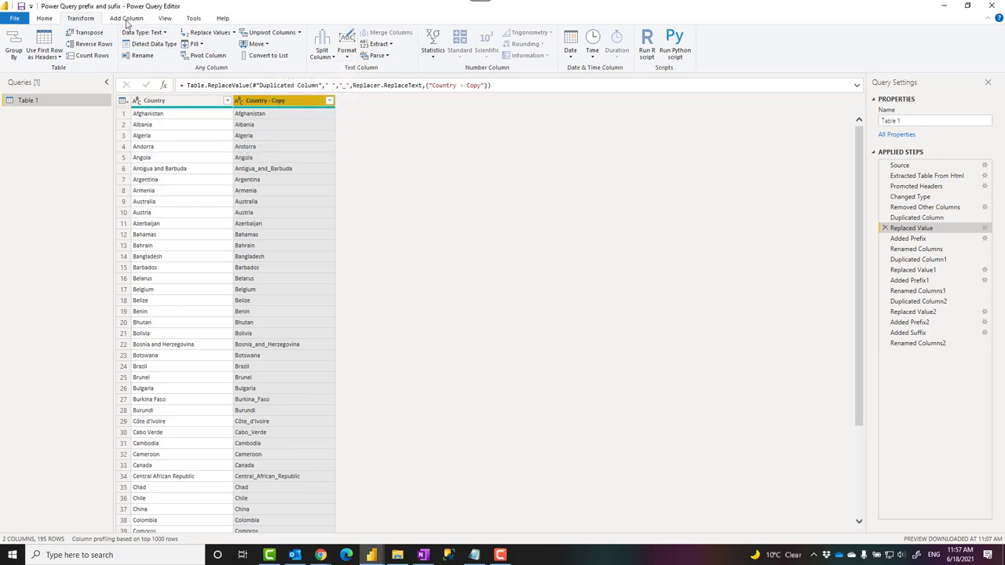
pyautogui.click(127, 20)
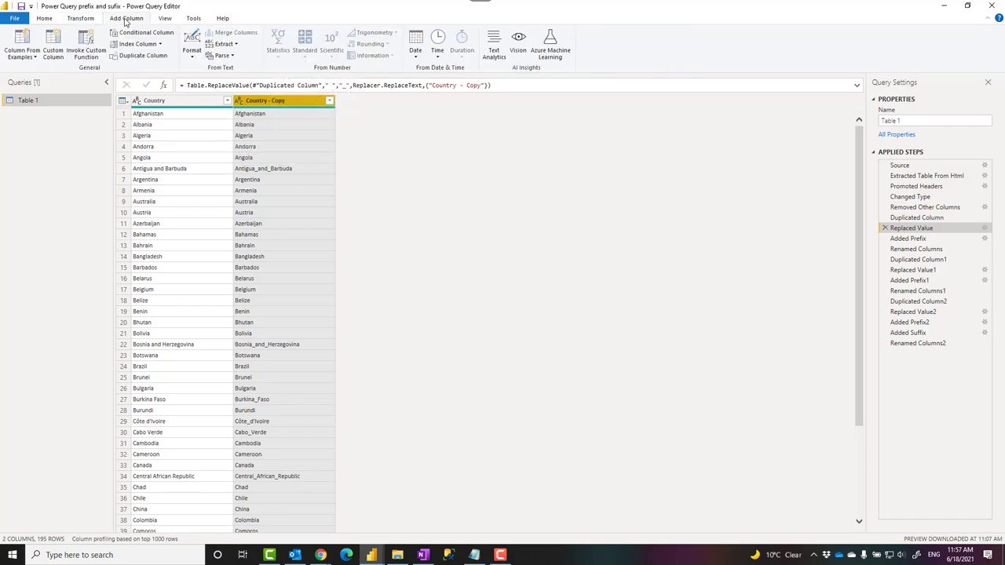
pyautogui.click(193, 59)
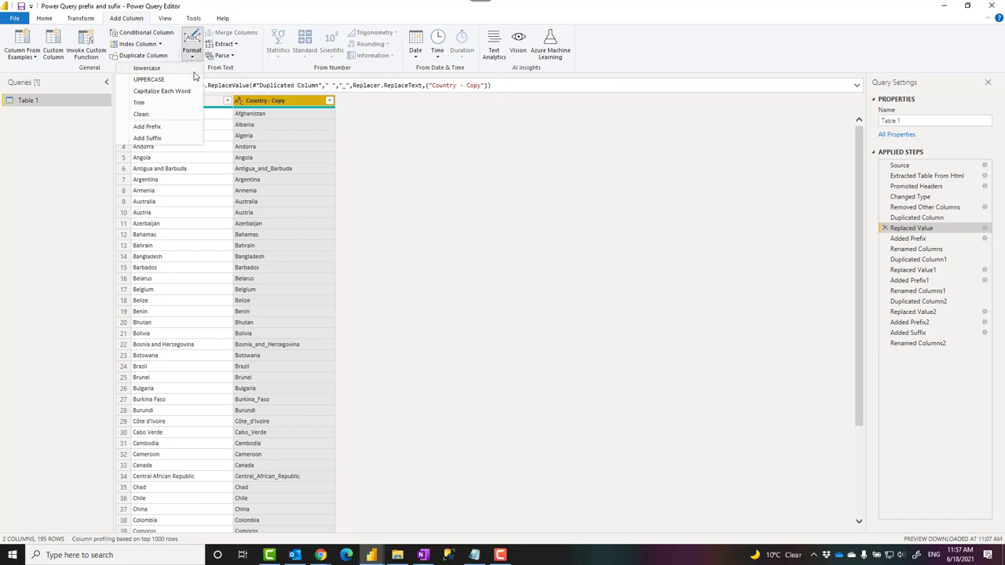
pyautogui.click(413, 166)
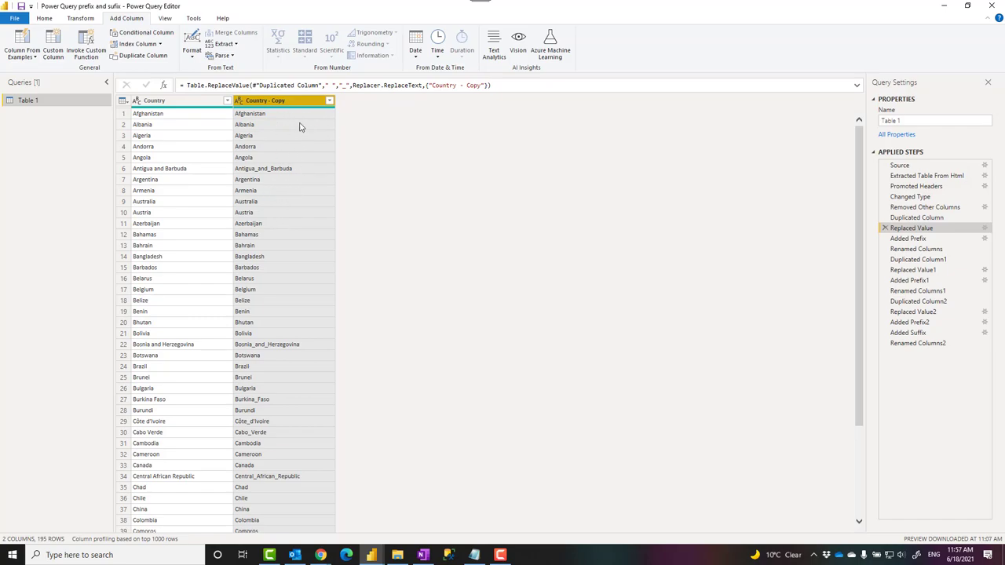
pyautogui.click(80, 18)
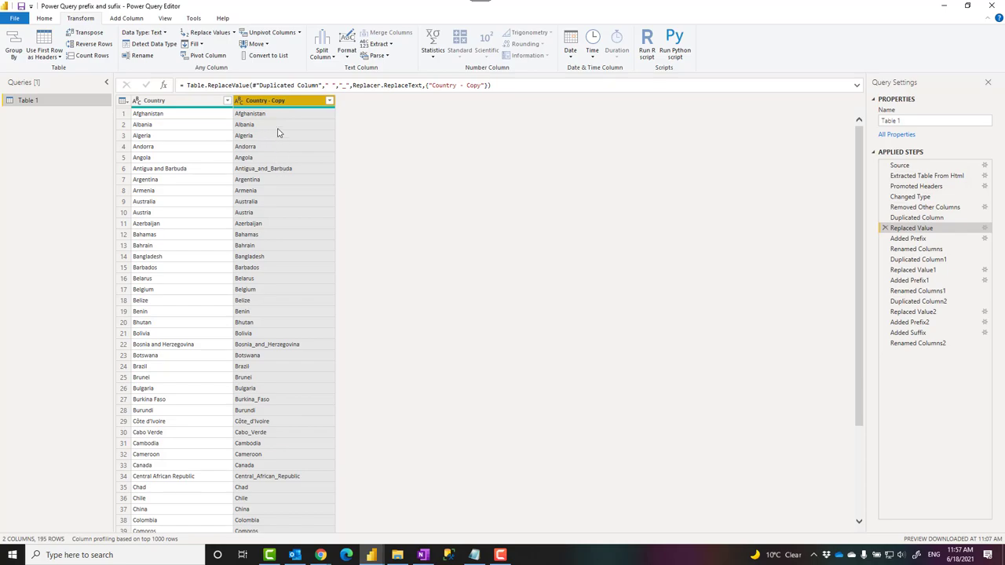
# Step: Inspect the Added Prefix step's Wikipedia URL prefix, then cancel without changes
pyautogui.click(985, 239)
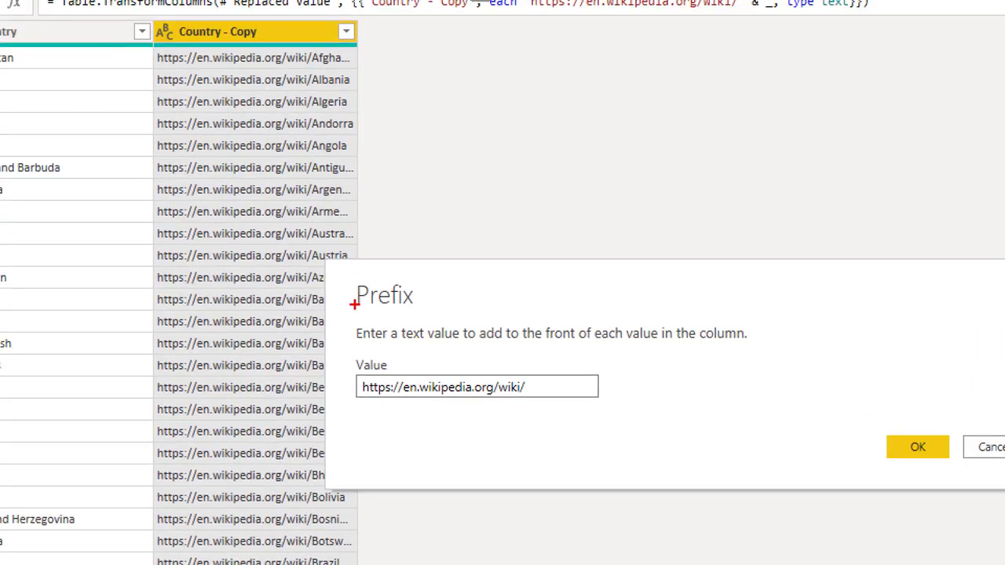
pyautogui.moveTo(351, 374); pyautogui.dragTo(536, 407)
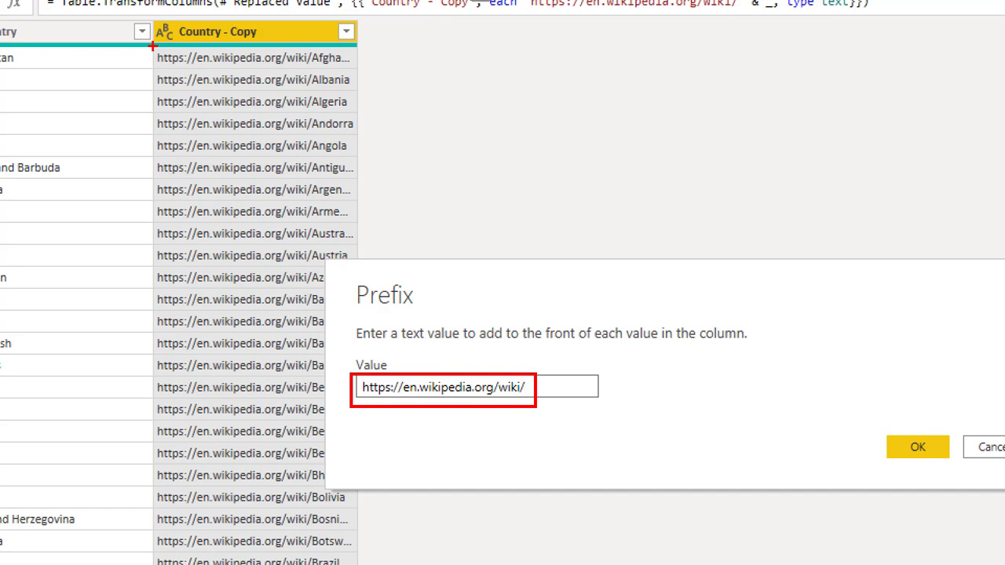
pyautogui.moveTo(154, 46)
pyautogui.mouseDown()
pyautogui.moveTo(315, 206)
pyautogui.moveTo(315, 253)
pyautogui.mouseUp()
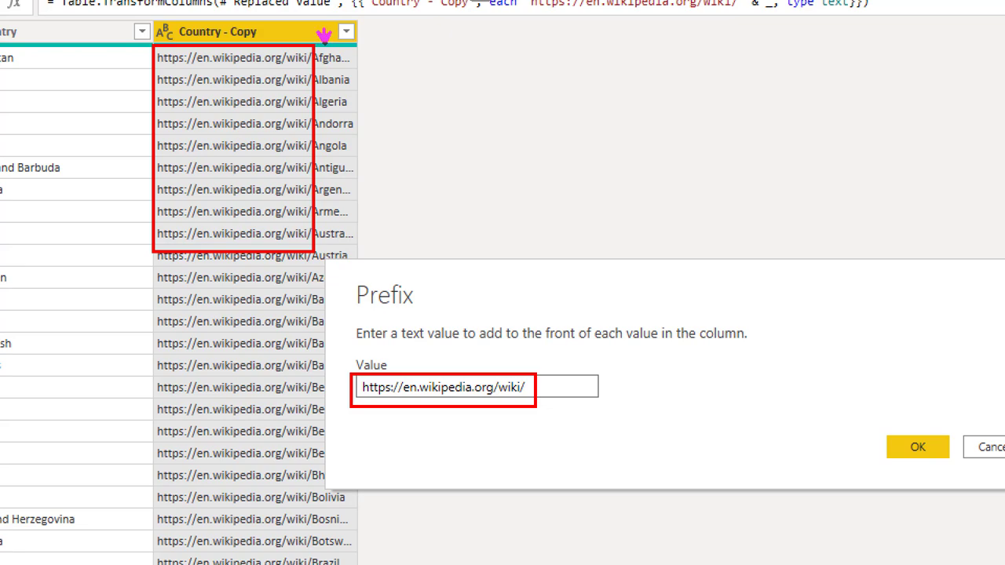
pyautogui.moveTo(322, 11); pyautogui.dragTo(321, 43)
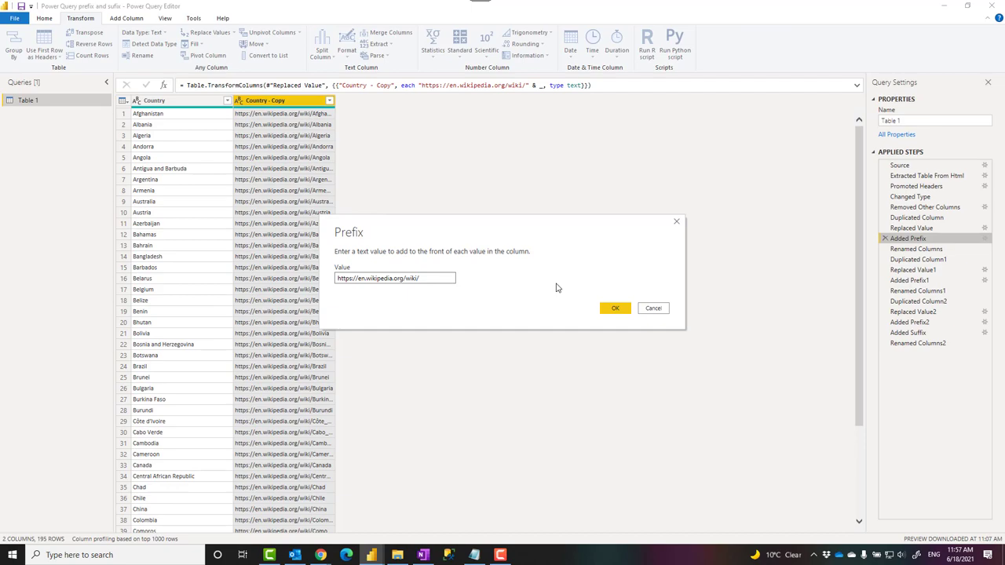
pyautogui.click(653, 308)
# Step: Widen Country - Copy and preview the Renamed Columns step naming it WIKI page
pyautogui.moveTo(335, 102); pyautogui.dragTo(354, 102)
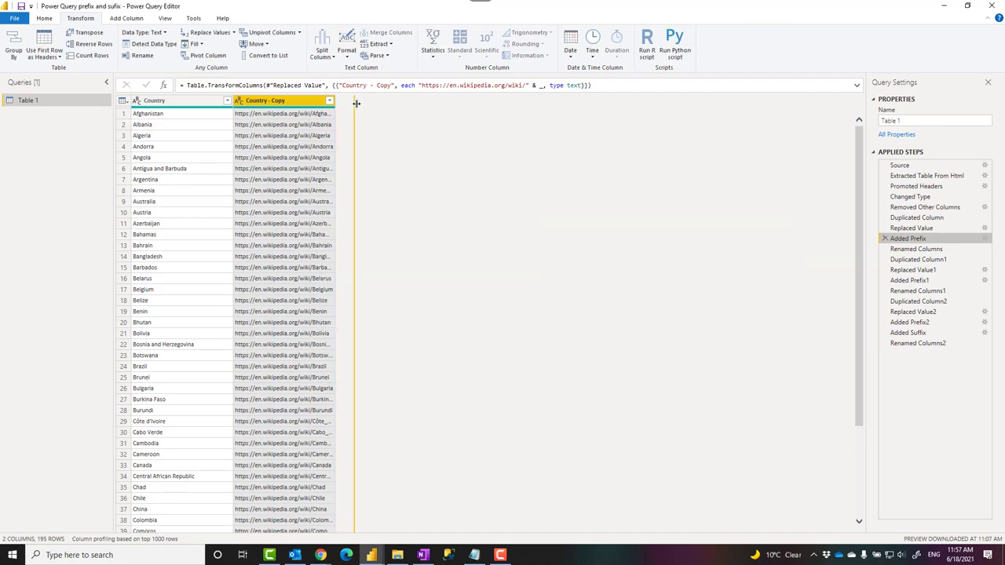
pyautogui.click(910, 249)
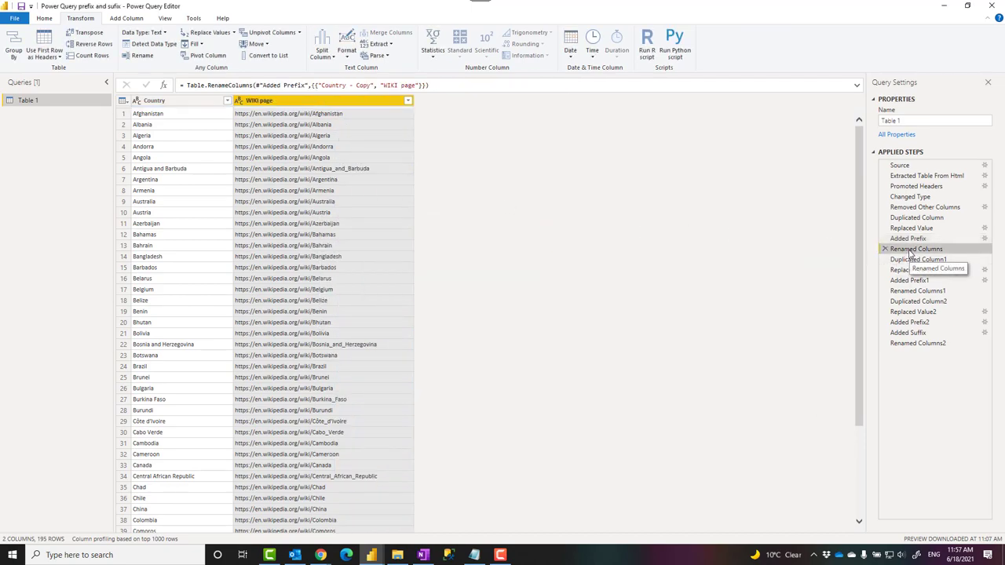
pyautogui.click(320, 555)
pyautogui.click(339, 540)
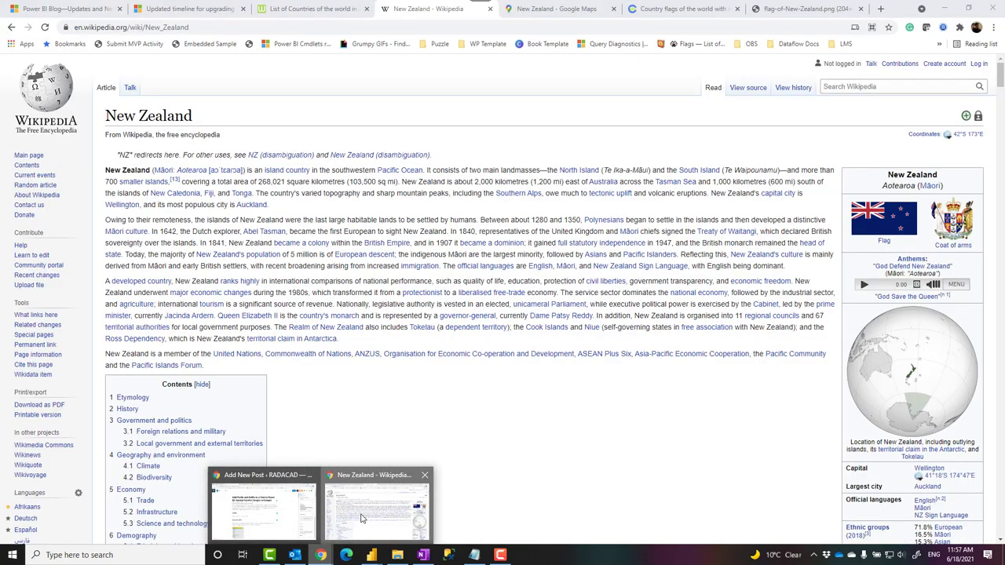
pyautogui.click(557, 9)
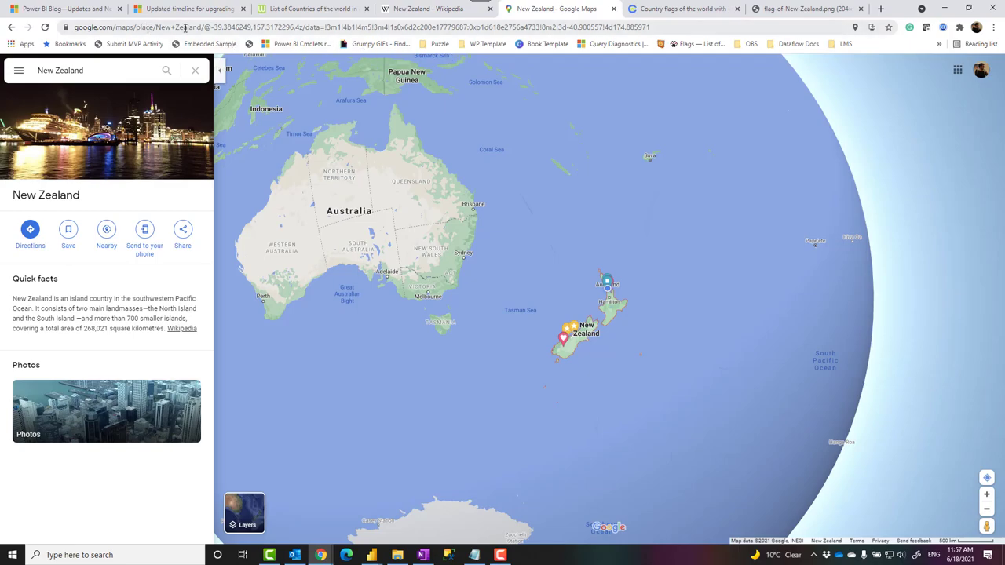
pyautogui.moveTo(199, 26); pyautogui.dragTo(646, 36)
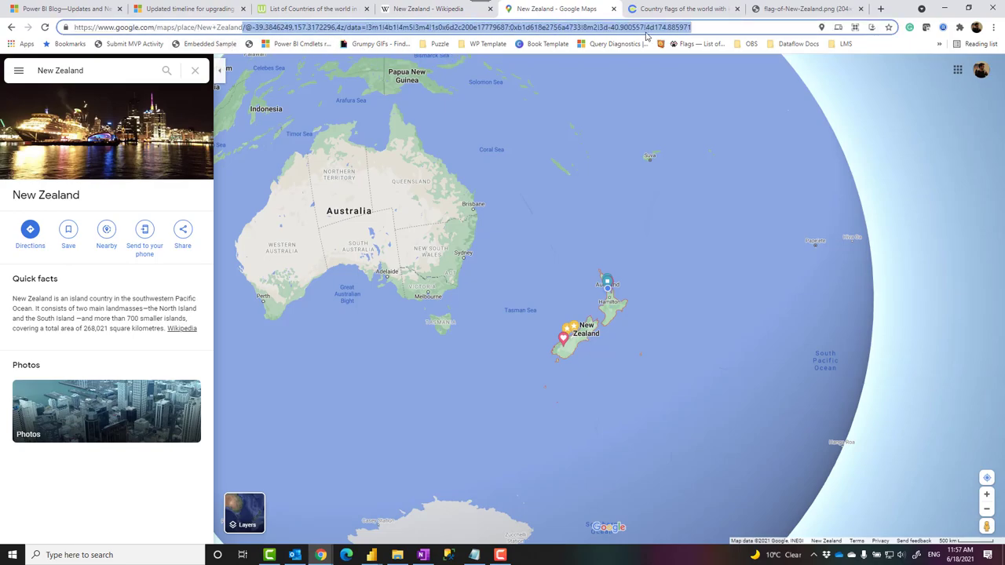
pyautogui.press('BackSpace')
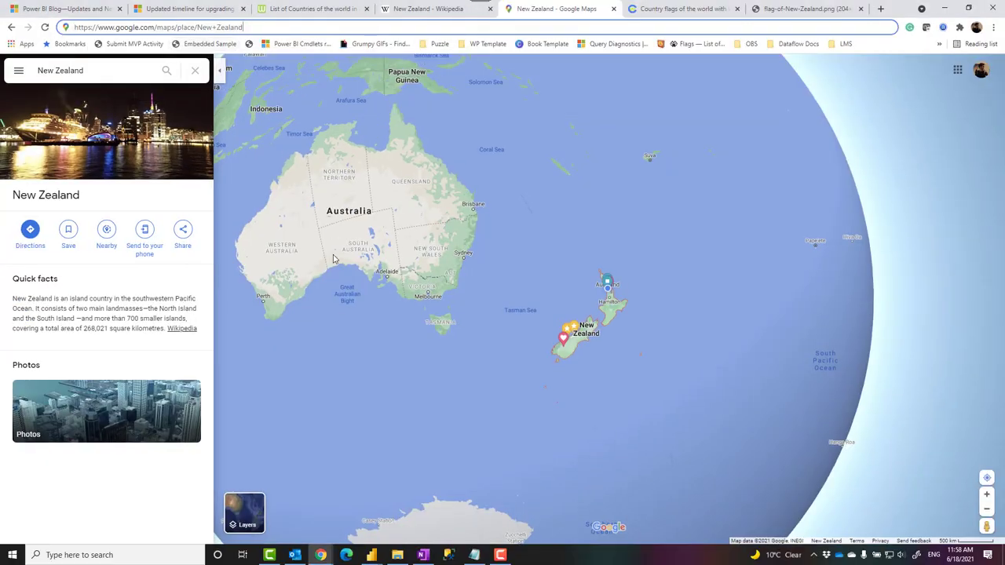
# Step: Preview Duplicated Column1 and Replaced Value1, which turns spaces into plus signs
pyautogui.moveTo(372, 555)
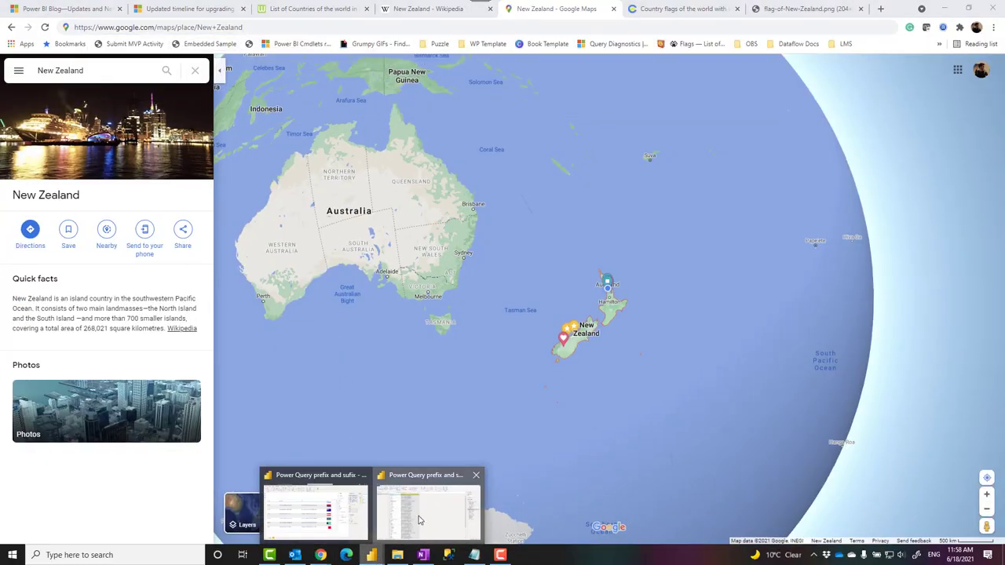
pyautogui.click(420, 522)
pyautogui.click(917, 259)
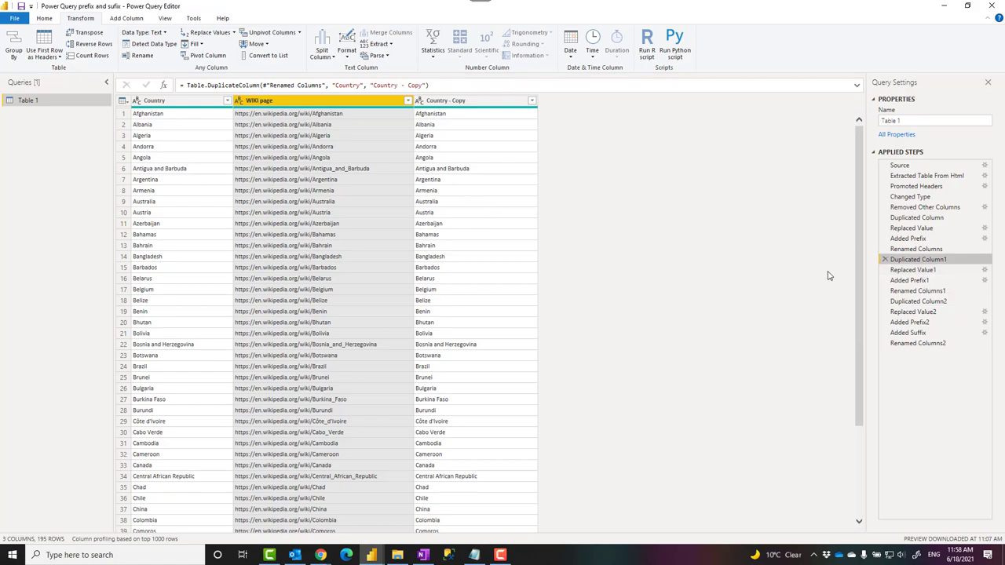
pyautogui.click(942, 270)
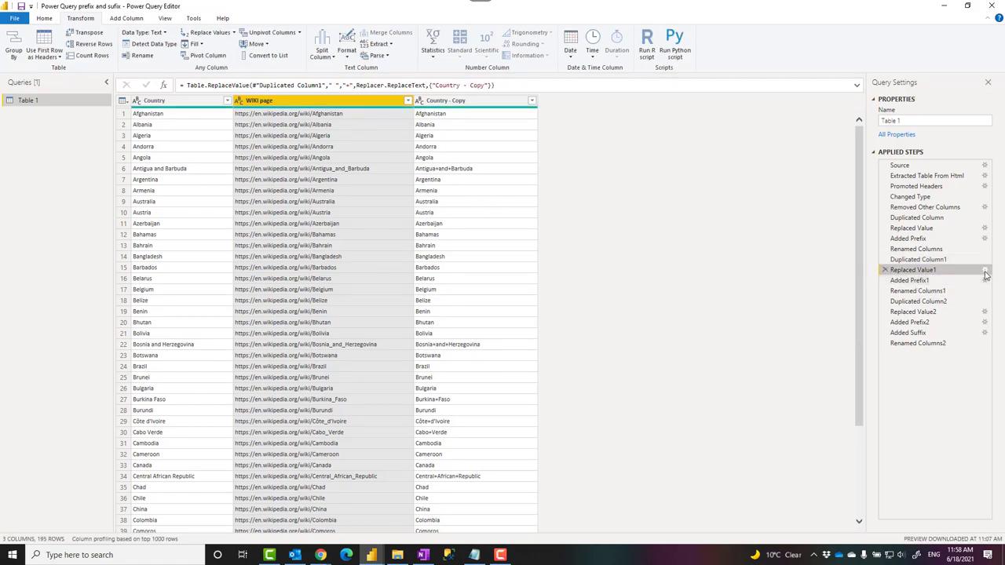
pyautogui.click(985, 271)
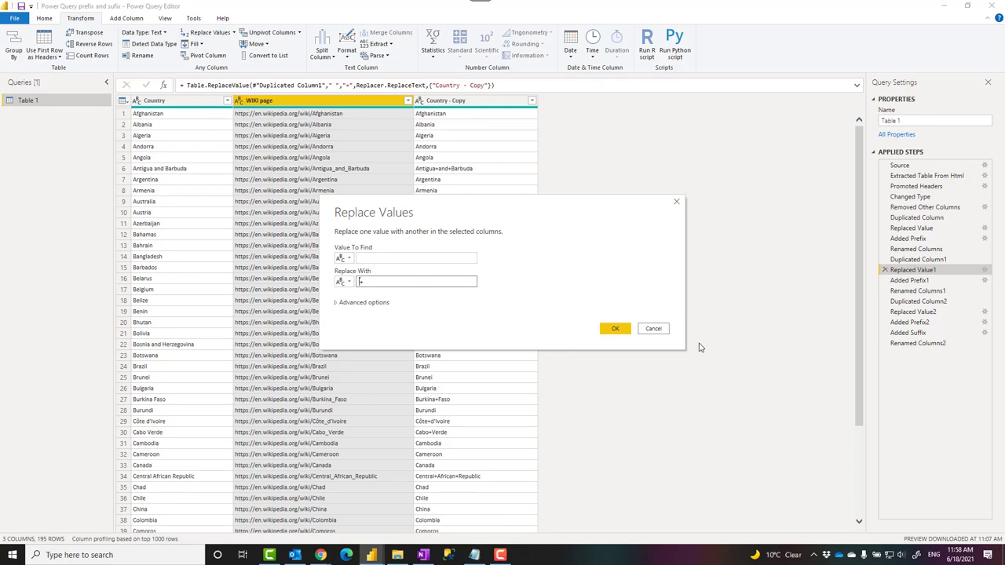
pyautogui.click(653, 329)
pyautogui.click(943, 281)
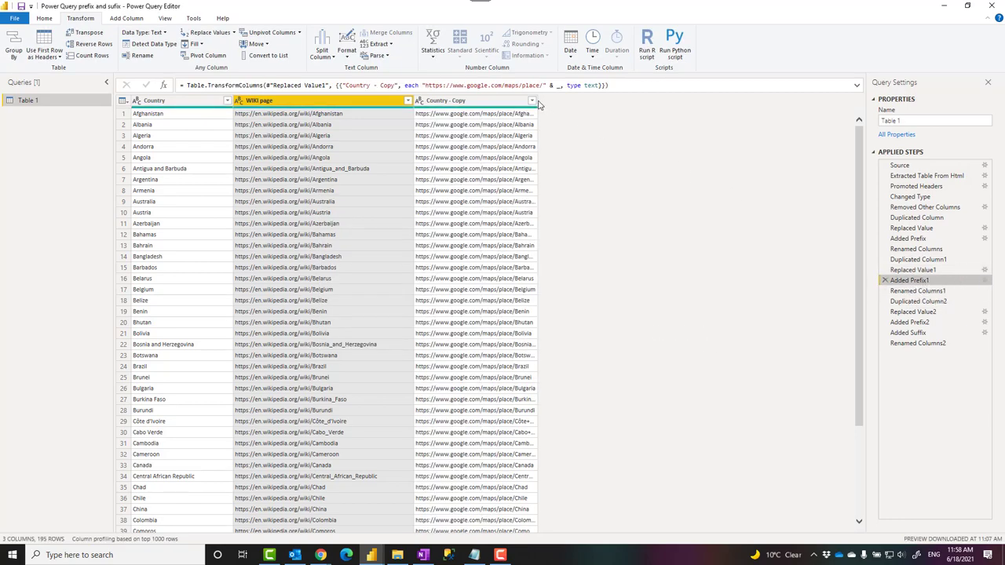
pyautogui.moveTo(538, 104); pyautogui.dragTo(650, 104)
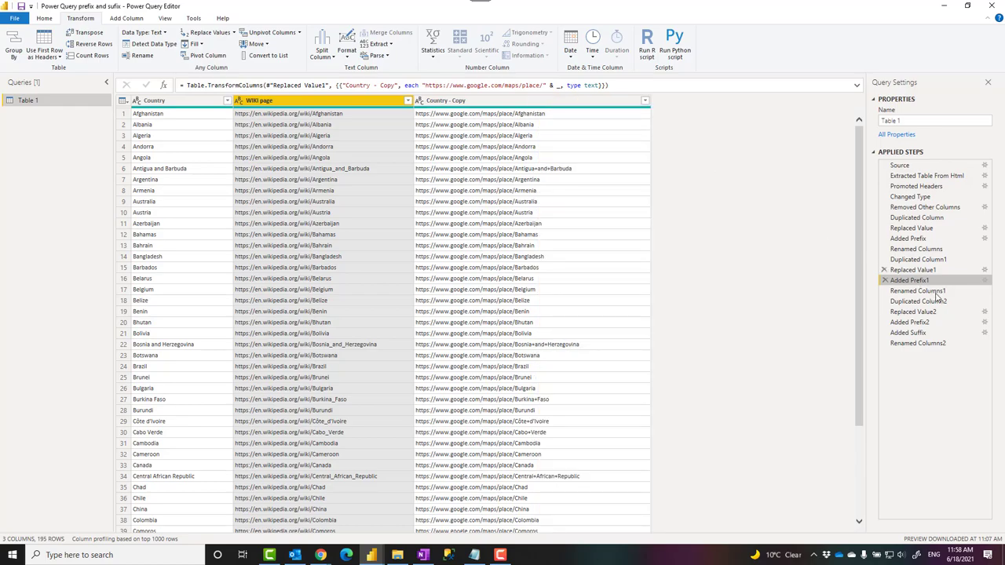
pyautogui.click(985, 280)
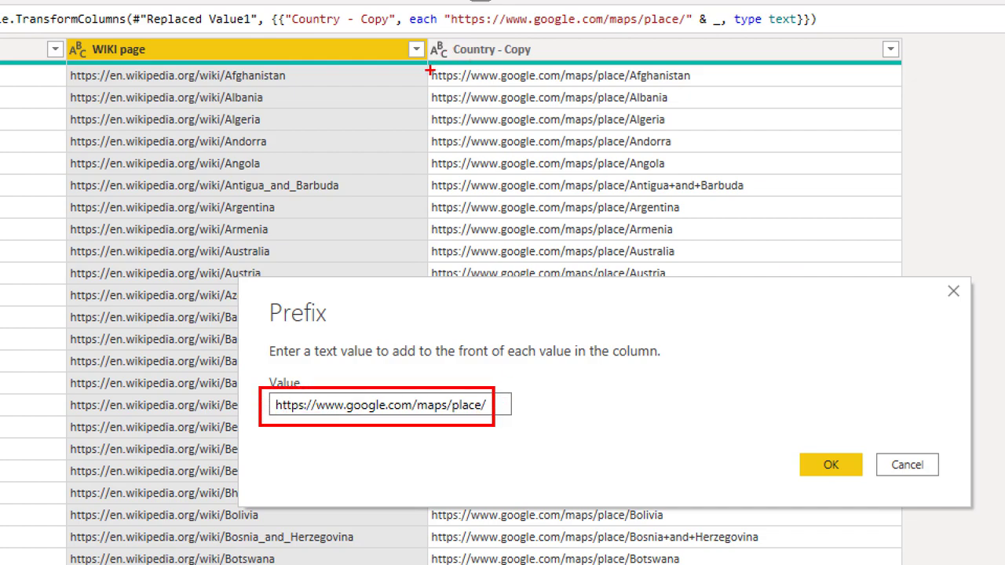
pyautogui.moveTo(425, 60)
pyautogui.mouseDown()
pyautogui.moveTo(612, 239)
pyautogui.moveTo(632, 278)
pyautogui.mouseUp()
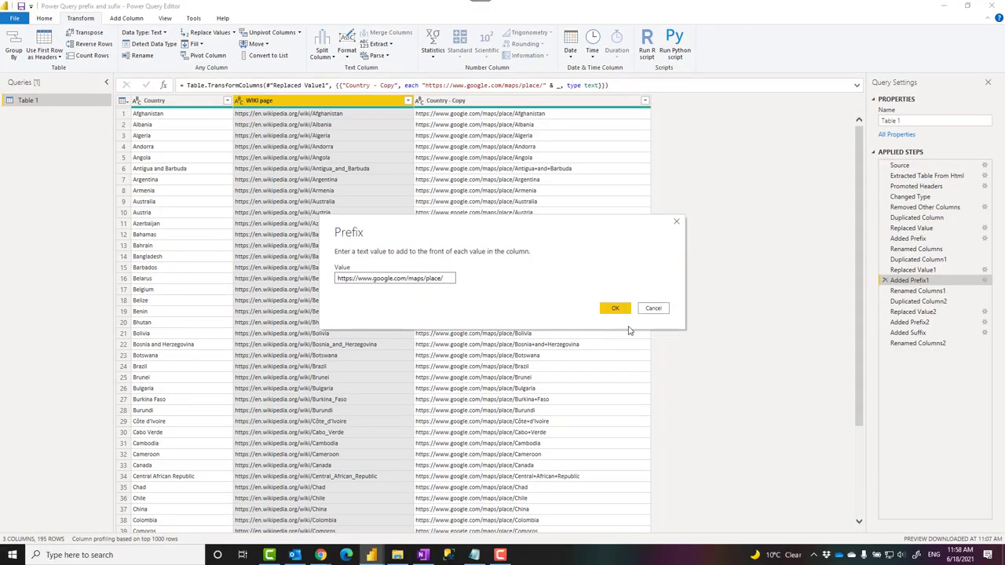
pyautogui.click(654, 309)
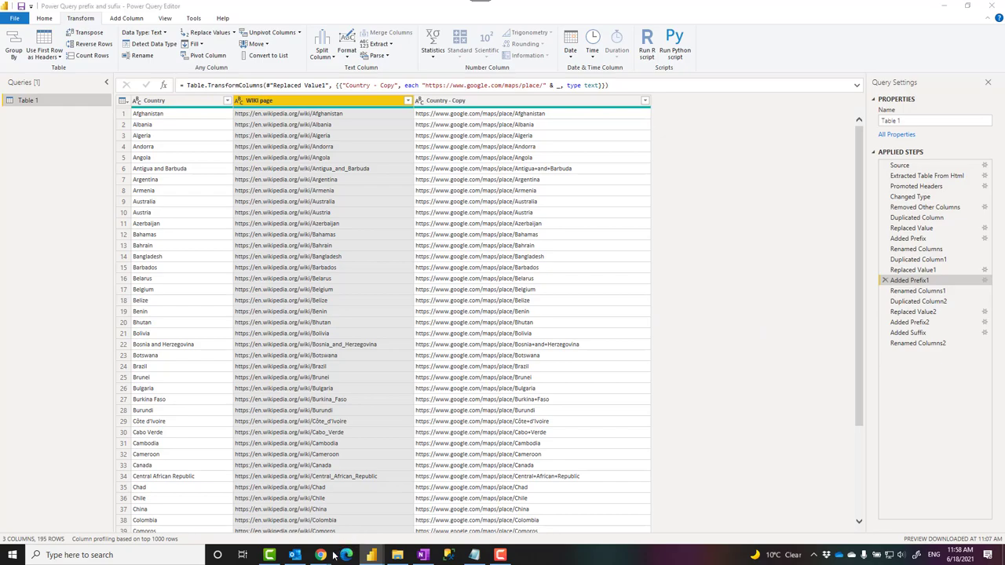
# Step: Examine the New Zealand flag image's full source URL in DevTools on the Country flags page
pyautogui.moveTo(321, 556)
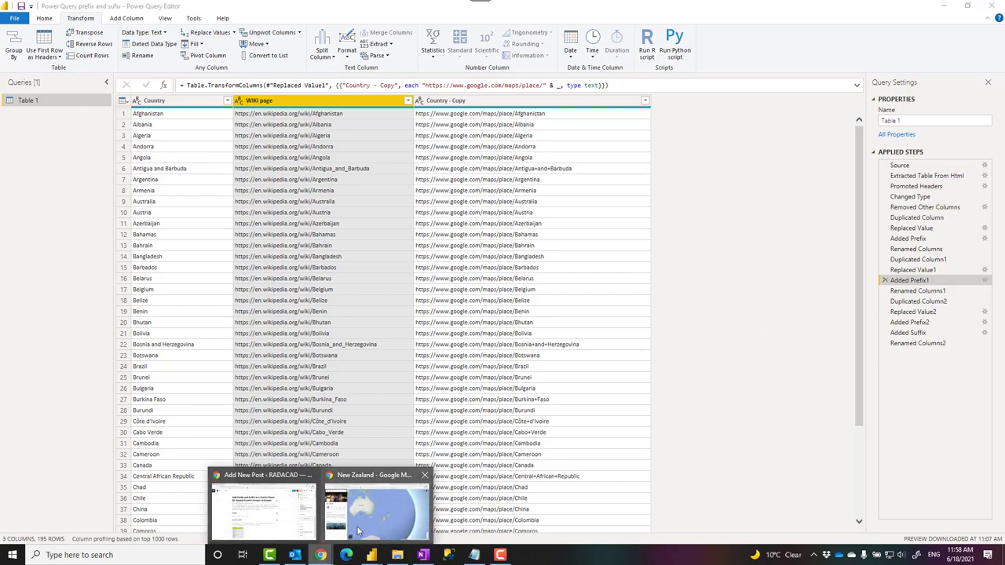
pyautogui.click(375, 508)
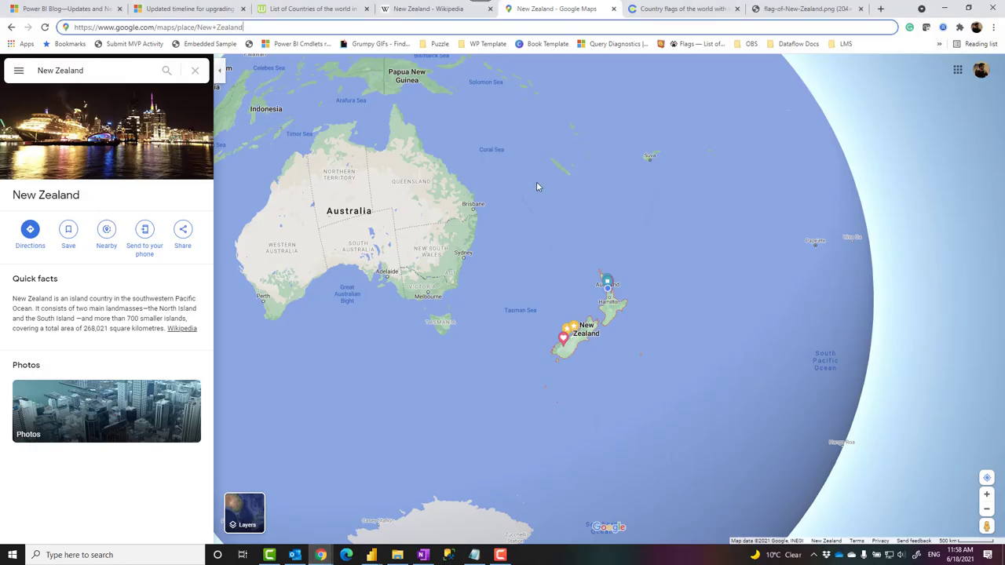
pyautogui.click(655, 12)
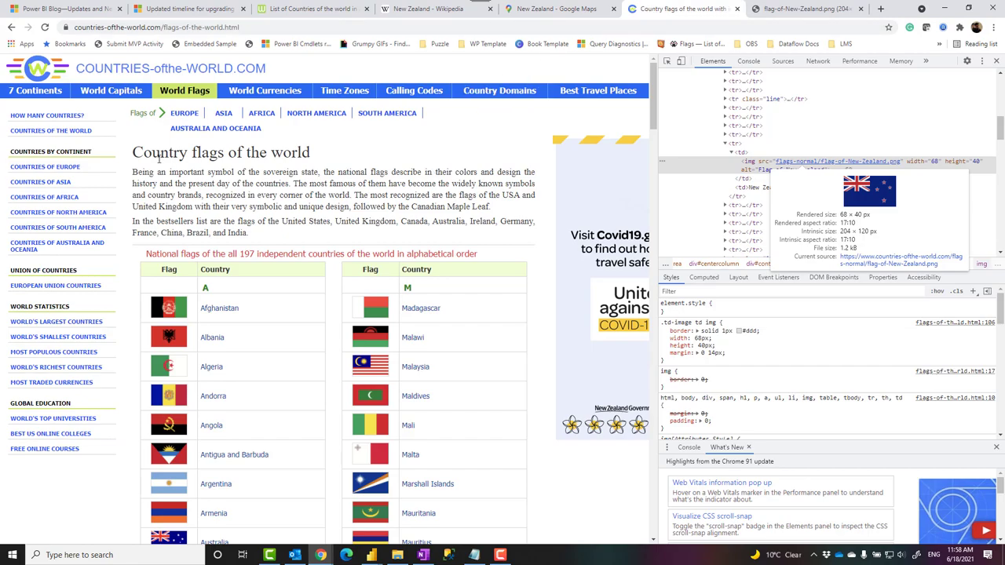
pyautogui.scroll(-2, 252, 291)
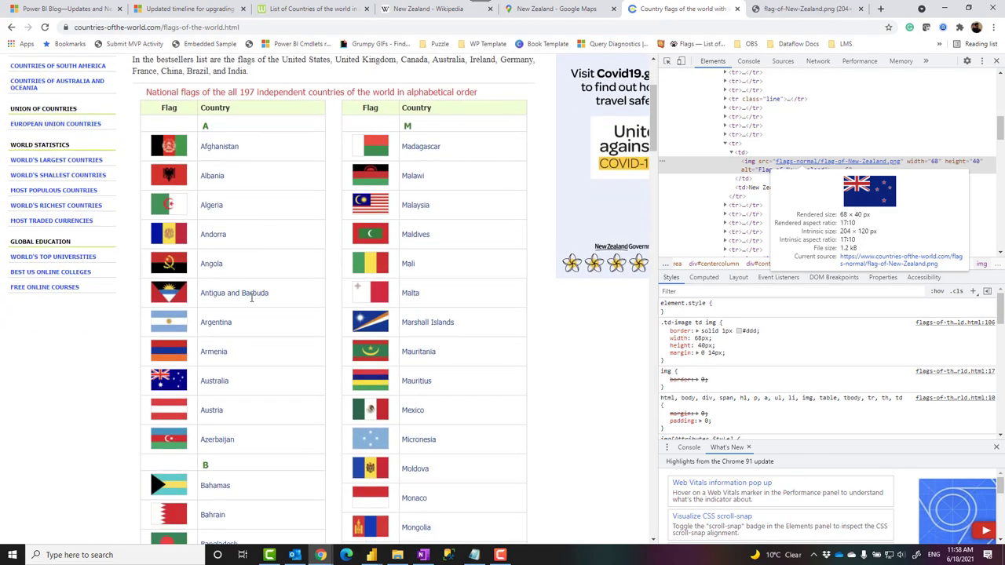
pyautogui.scroll(2, 255, 294)
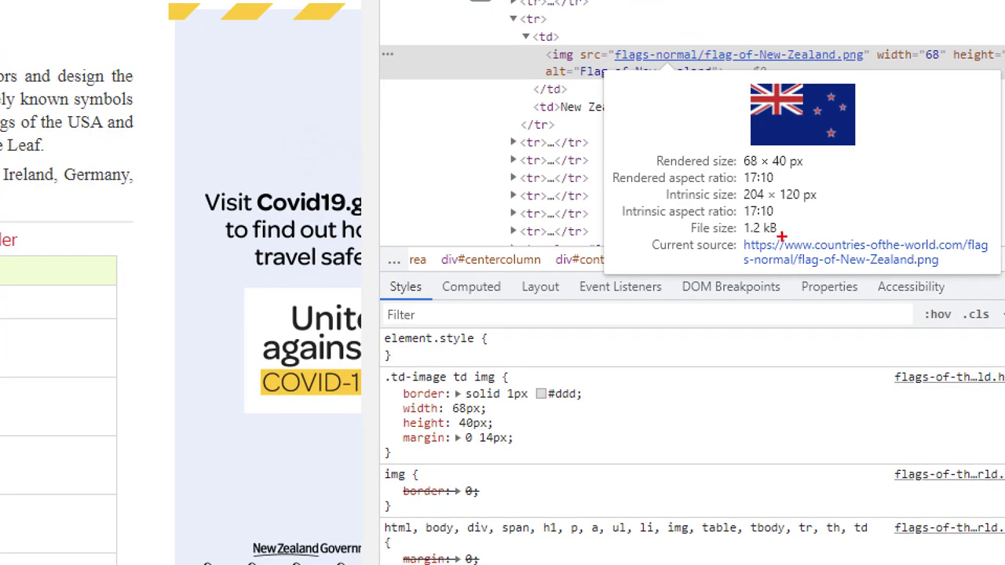
pyautogui.moveTo(731, 228); pyautogui.dragTo(996, 289)
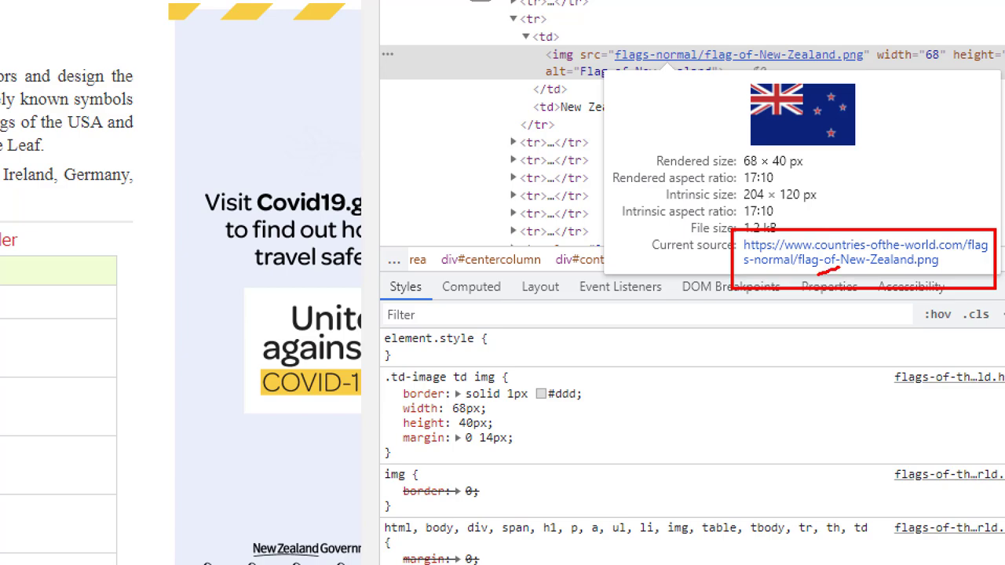
pyautogui.moveTo(818, 274); pyautogui.dragTo(749, 276)
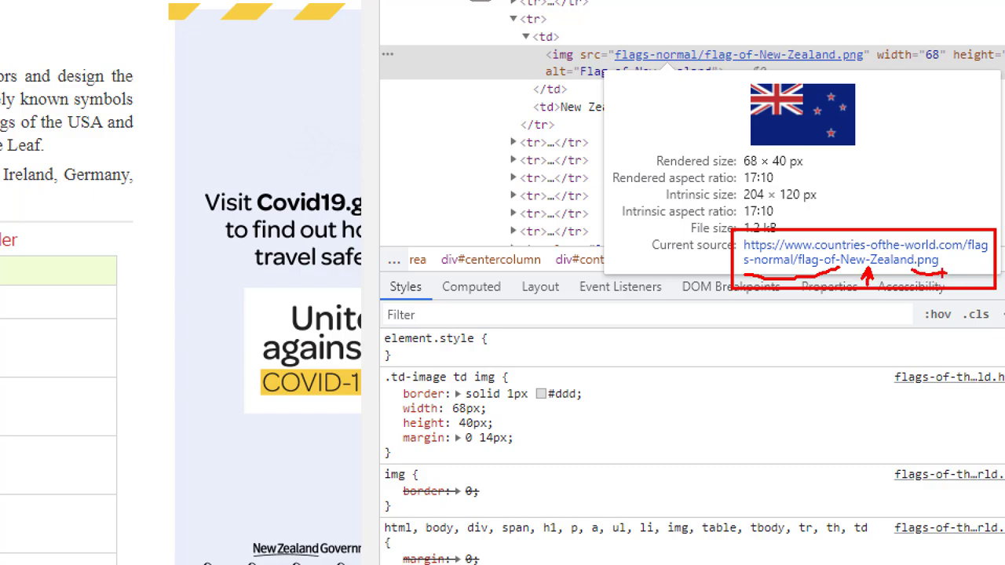
pyautogui.press('Escape')
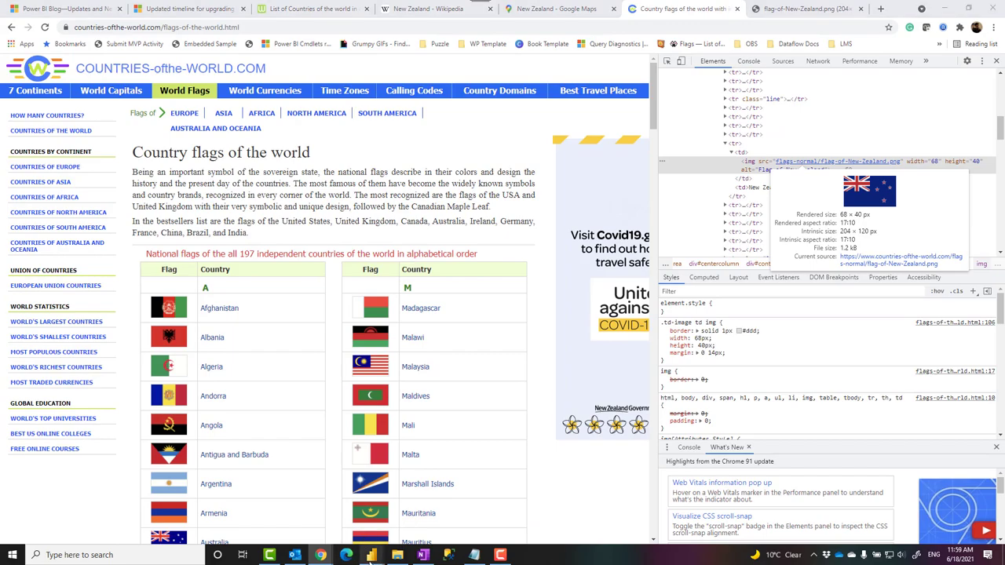
# Step: Preview Duplicated Column2, Replaced Value2 (spaces to hyphens) and the Added Prefix2 flag URL prefix
pyautogui.moveTo(371, 556)
pyautogui.click(430, 515)
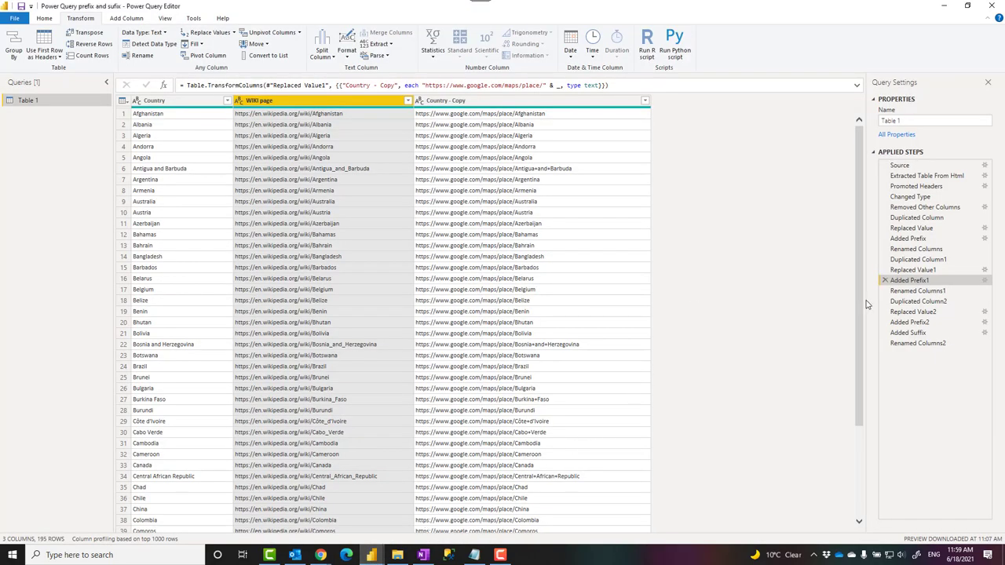
pyautogui.click(915, 302)
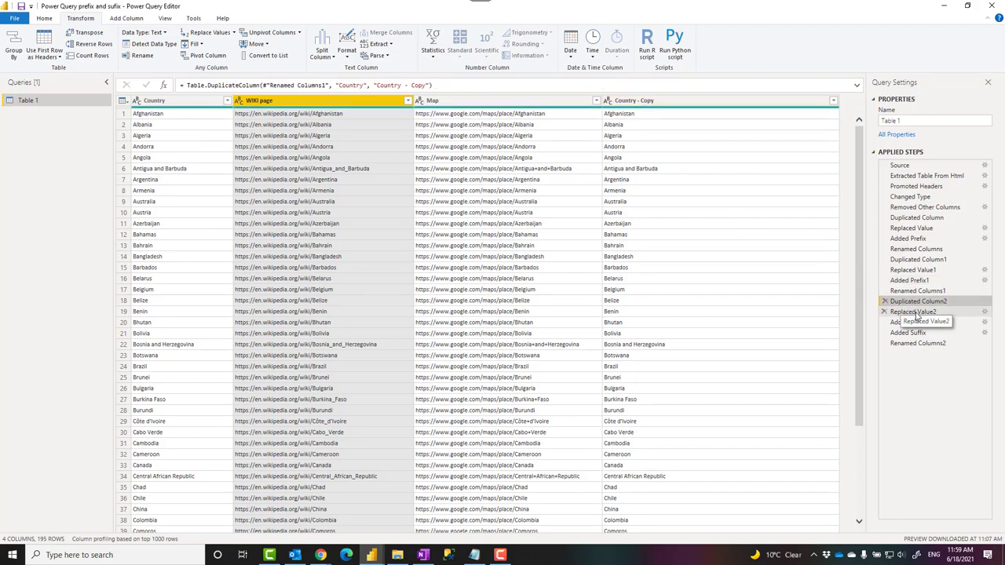
pyautogui.click(902, 312)
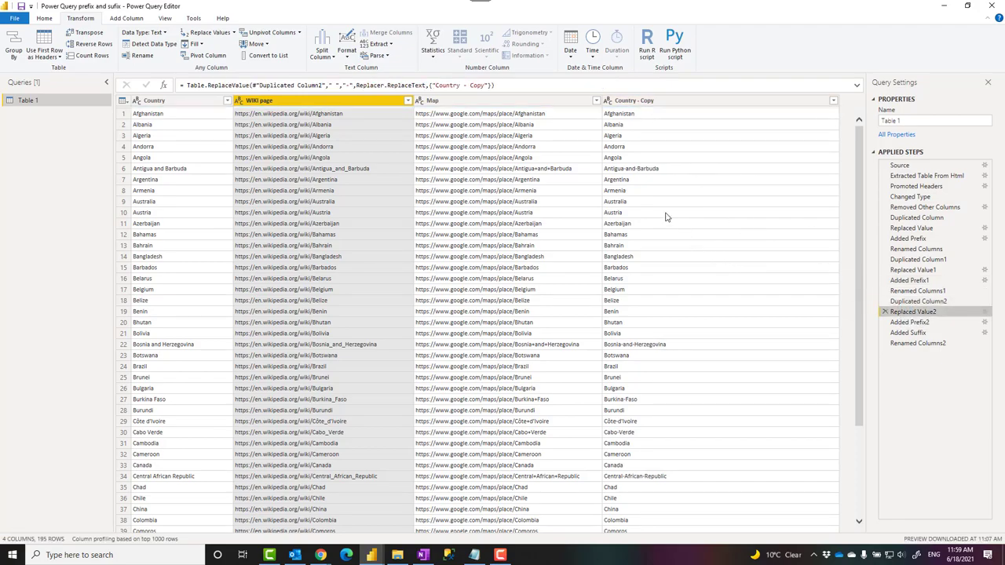
pyautogui.click(911, 322)
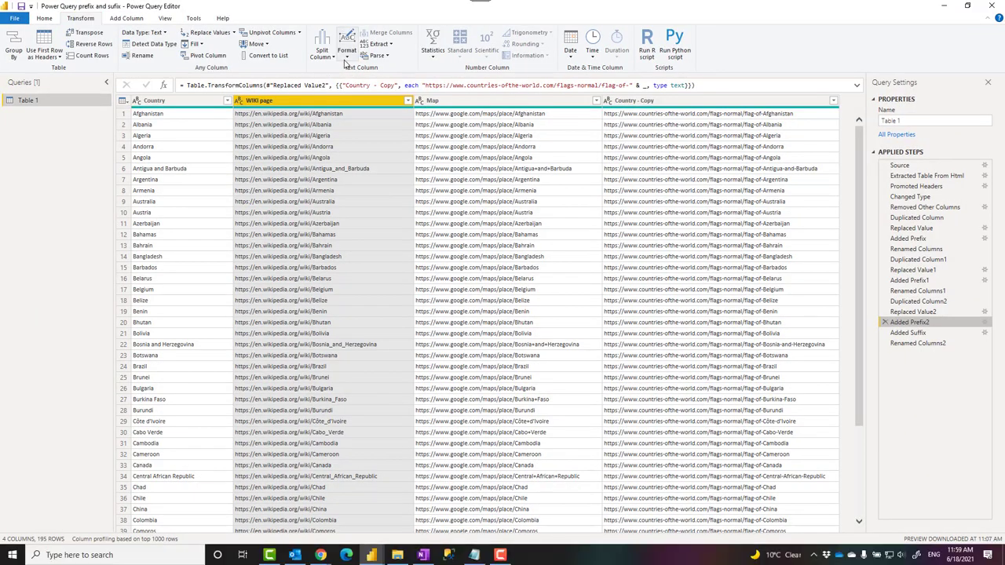
# Step: Inspect the Added Suffix step's .png suffix, cancel, and return to the Home tab
pyautogui.click(656, 116)
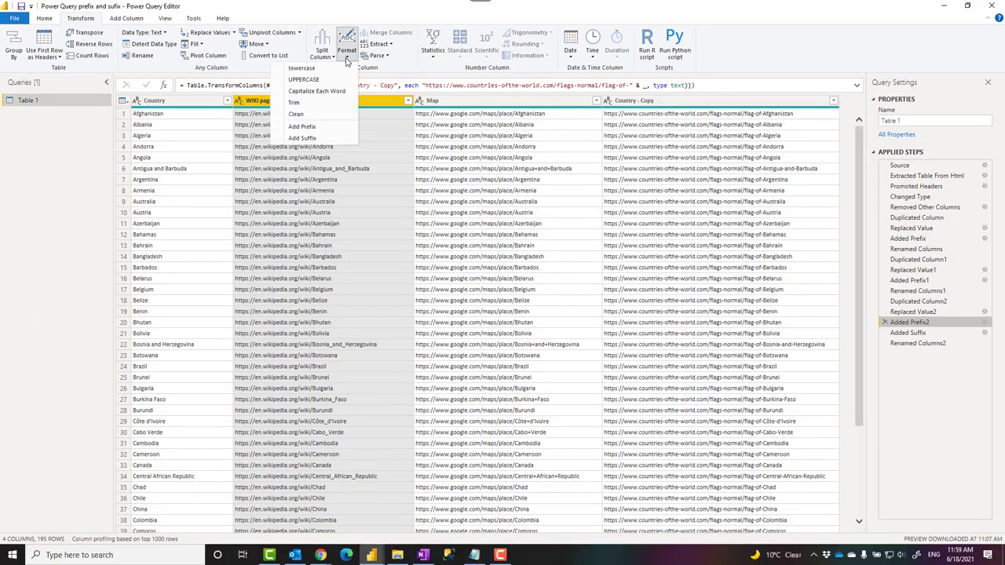
pyautogui.click(985, 334)
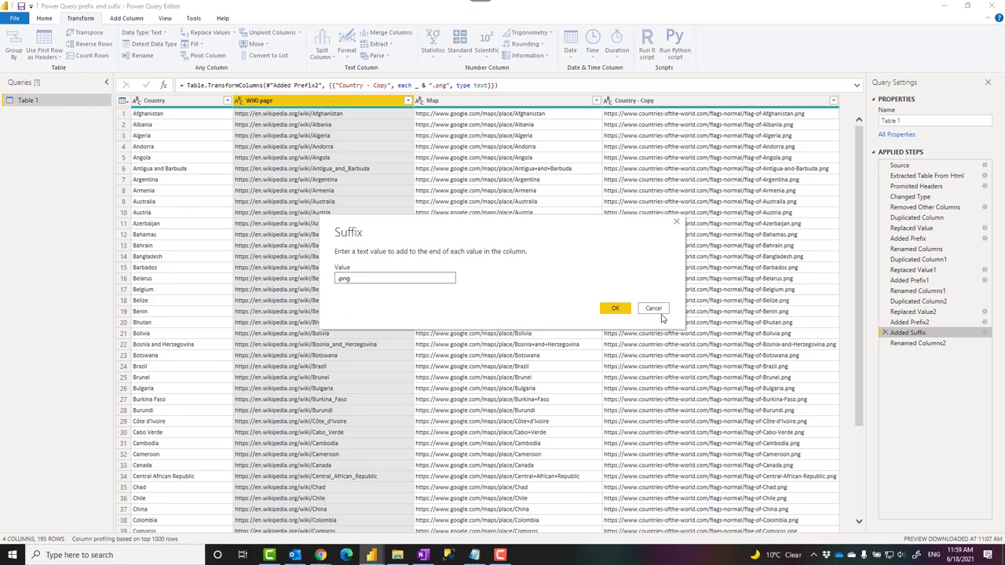
pyautogui.click(940, 358)
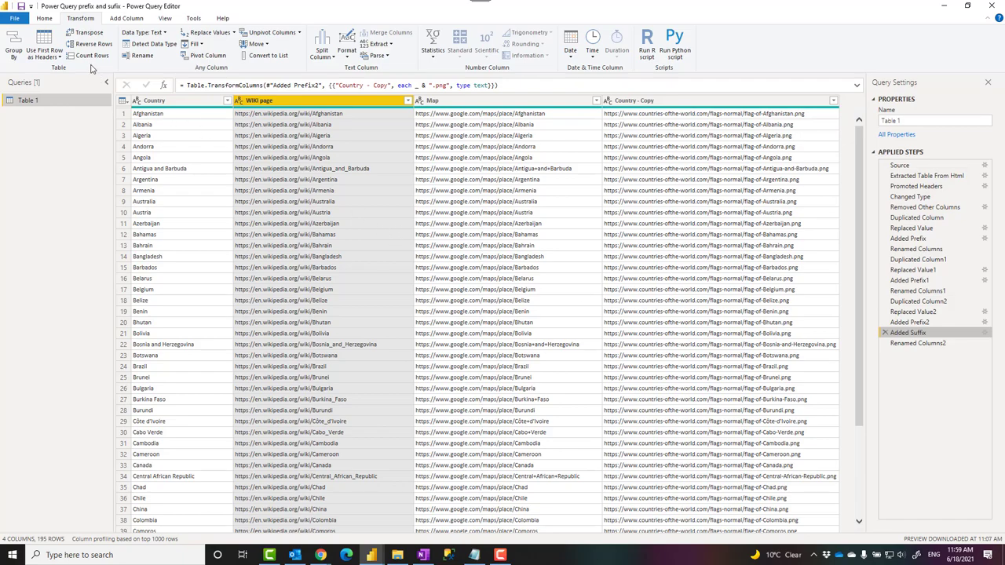
pyautogui.click(45, 18)
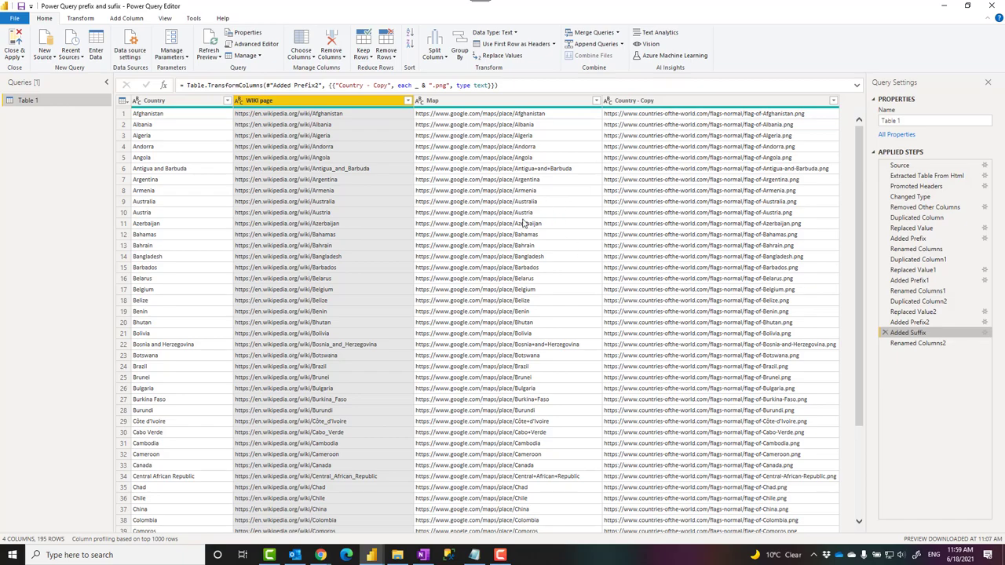
# Step: Return to the Power BI report showing the country table with links and flags
pyautogui.click(15, 41)
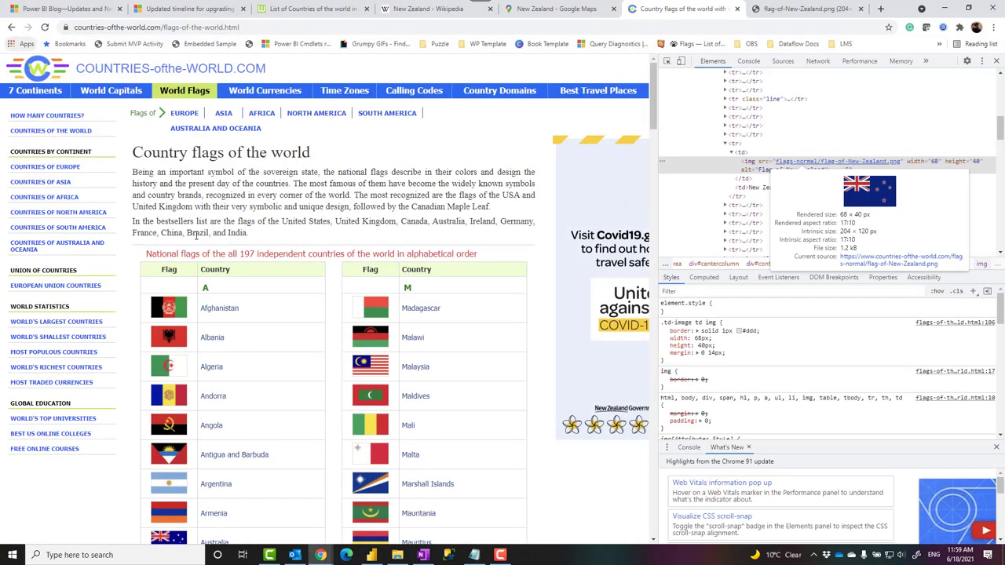
pyautogui.click(369, 555)
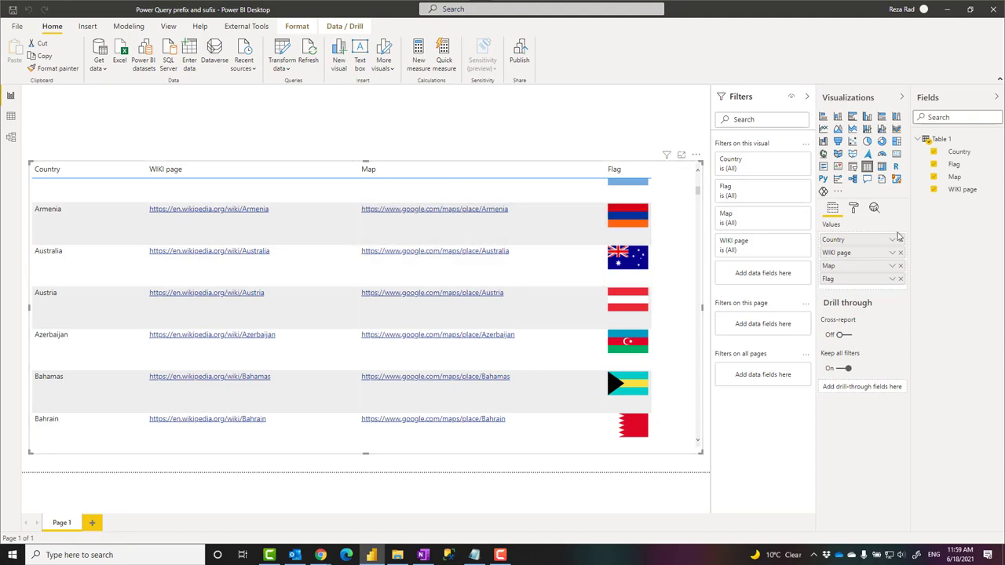
# Step: Select the WIKI page column and check that its data category is Web URL
pyautogui.moveTo(957, 180)
pyautogui.mouseDown()
pyautogui.moveTo(962, 161)
pyautogui.moveTo(963, 177)
pyautogui.mouseUp()
pyautogui.click(963, 190)
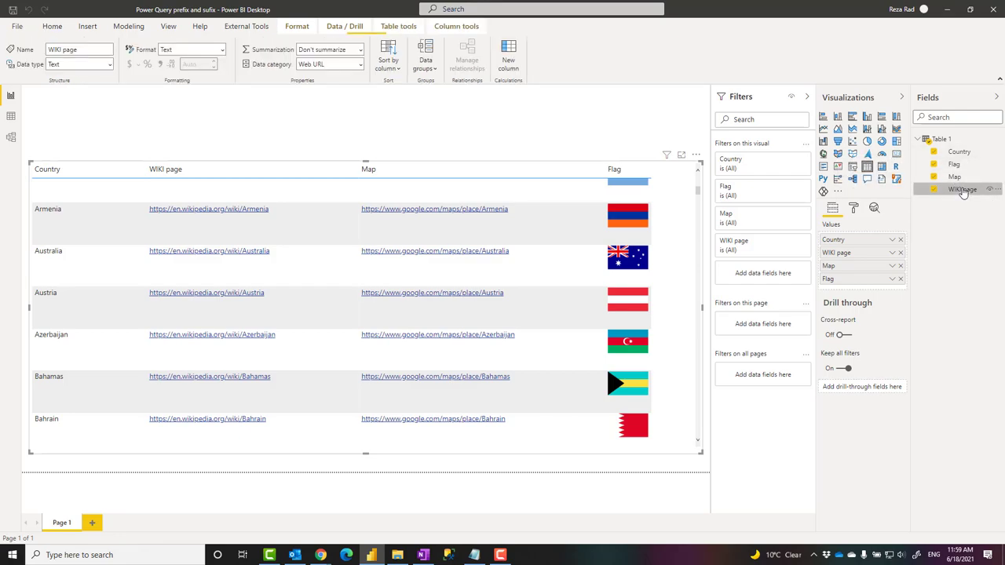
pyautogui.click(359, 67)
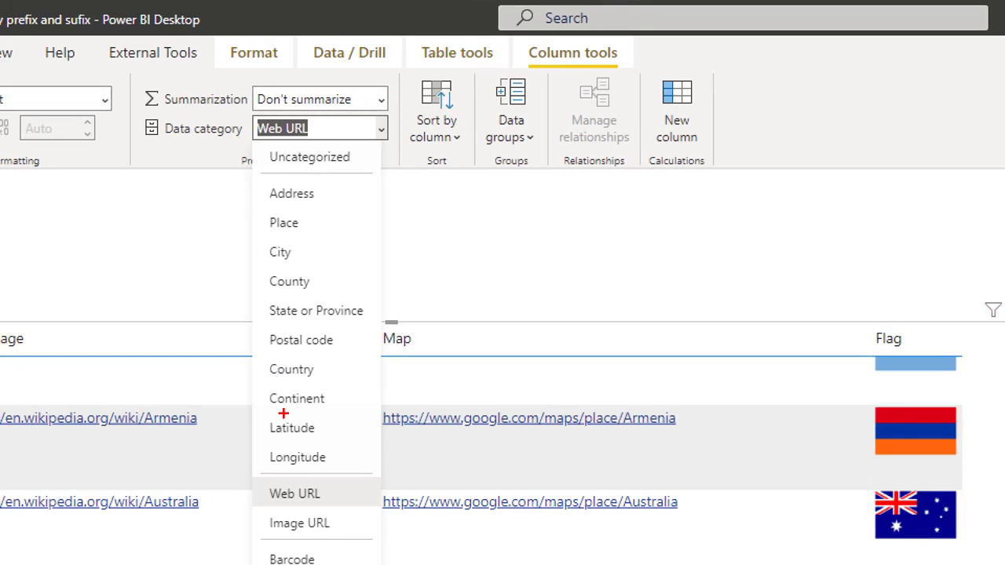
pyautogui.moveTo(255, 471)
pyautogui.mouseDown()
pyautogui.moveTo(344, 506)
pyautogui.moveTo(482, 531)
pyautogui.moveTo(856, 528)
pyautogui.moveTo(864, 515)
pyautogui.mouseUp()
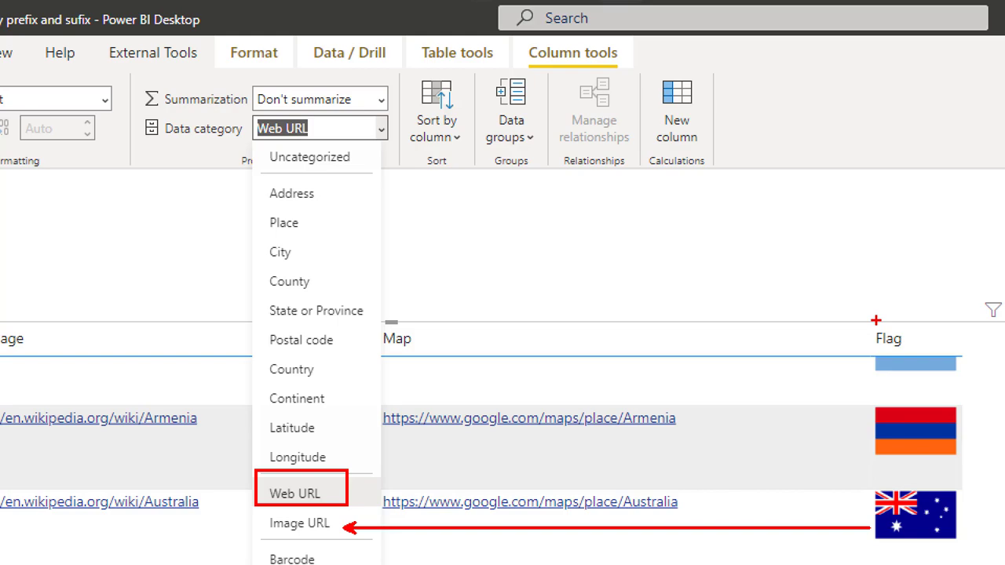
# Step: Mark the Flag and Map columns, linking Map to the Web URL category
pyautogui.moveTo(862, 308)
pyautogui.mouseDown()
pyautogui.moveTo(864, 355)
pyautogui.moveTo(972, 558)
pyautogui.mouseUp()
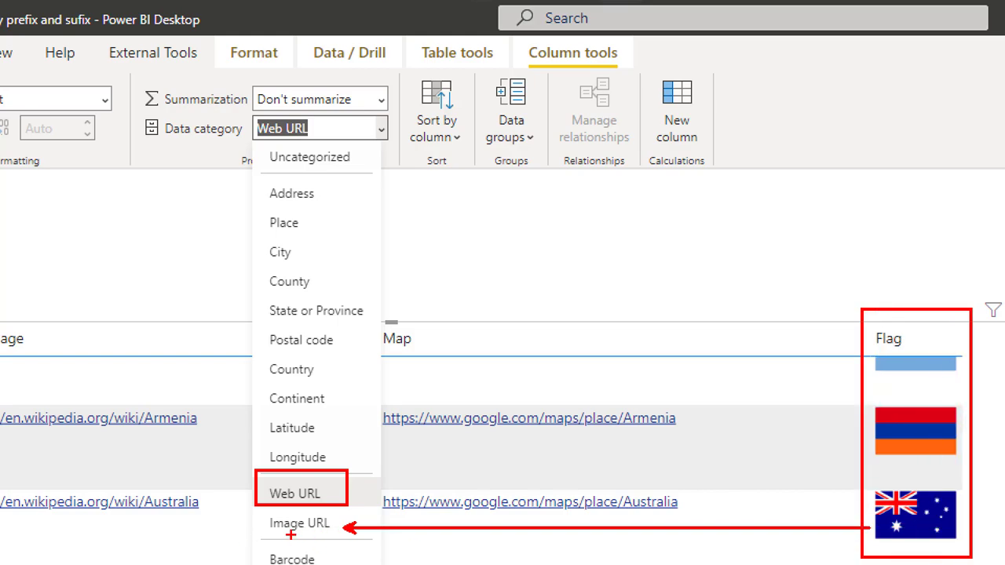
pyautogui.moveTo(384, 317)
pyautogui.mouseDown()
pyautogui.moveTo(490, 448)
pyautogui.moveTo(722, 464)
pyautogui.mouseUp()
pyautogui.moveTo(343, 466); pyautogui.dragTo(383, 423)
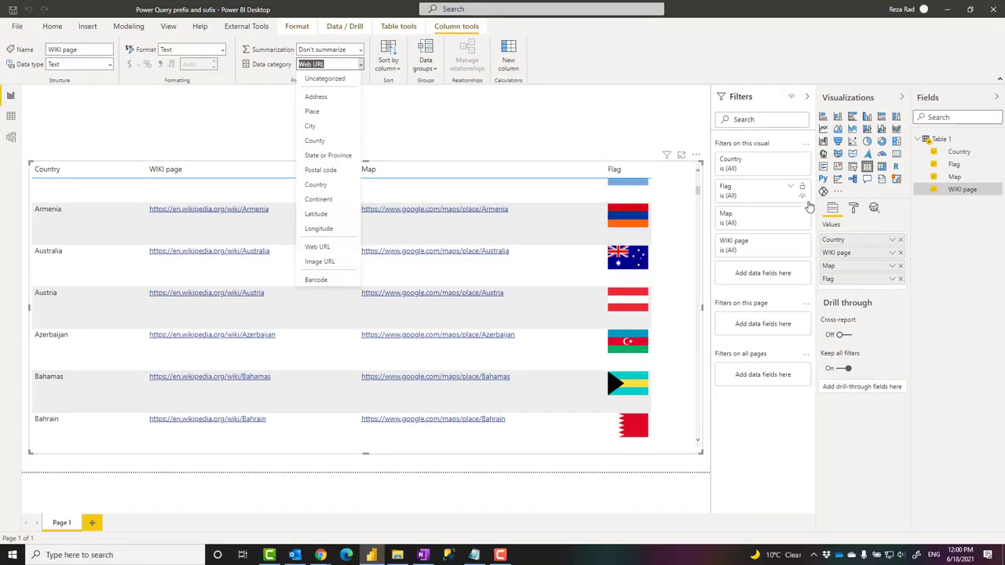
pyautogui.click(856, 345)
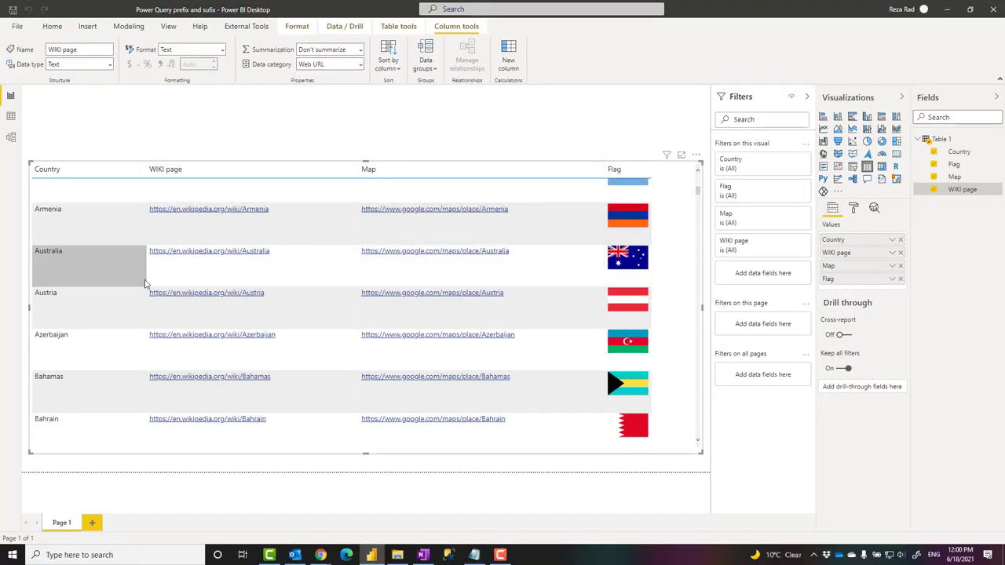